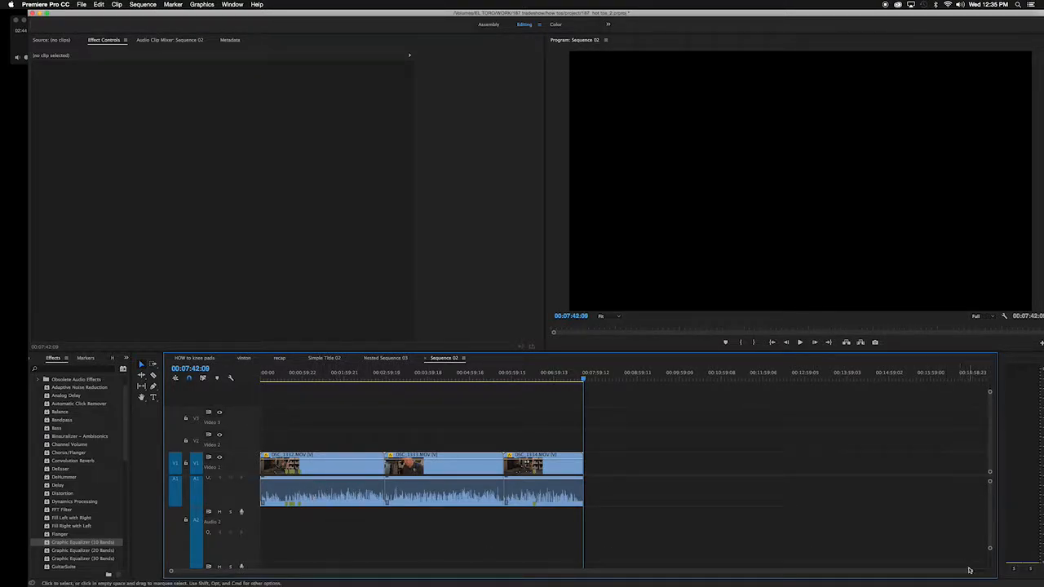
Increase the audio track height to enlarge the waveform at the end of the last clip in Sequence 02.
{"action": "left_click_drag", "start_coordinate": [971, 574], "coordinate": [622, 573]}
{"action": "left_click_drag", "start_coordinate": [555, 574], "coordinate": [581, 572]}
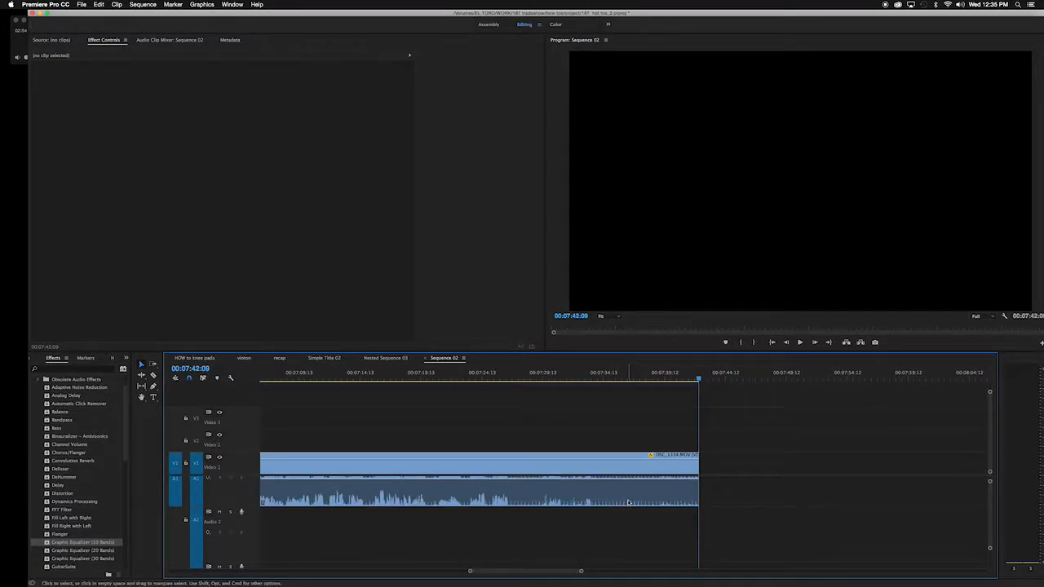
{"action": "key", "text": "alt+equal"}
{"action": "key", "text": "alt+equal"}
{"action": "key", "text": "alt+equal"}
{"action": "key", "text": "alt+equal"}
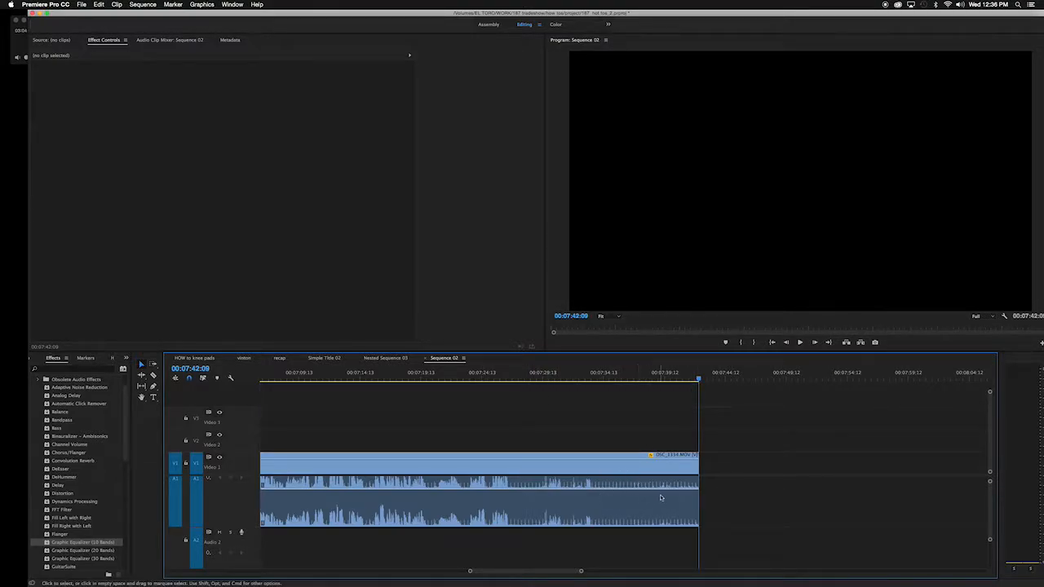
Send the audio of the DSC_1334.MOV clip to Adobe Audition for editing.
{"action": "right_click", "coordinate": [514, 470]}
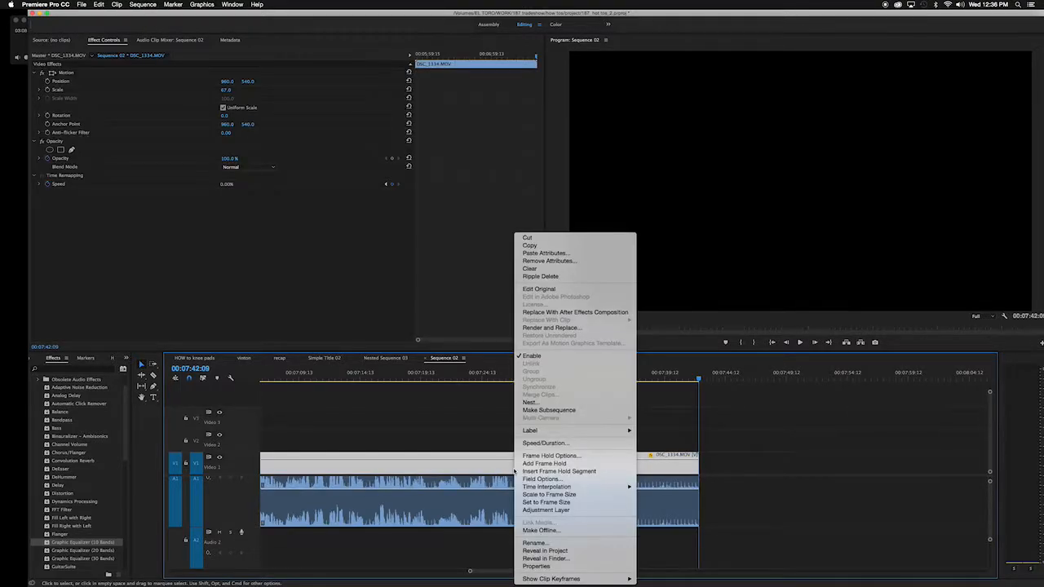
{"action": "left_click", "coordinate": [489, 494]}
{"action": "right_click", "coordinate": [531, 491]}
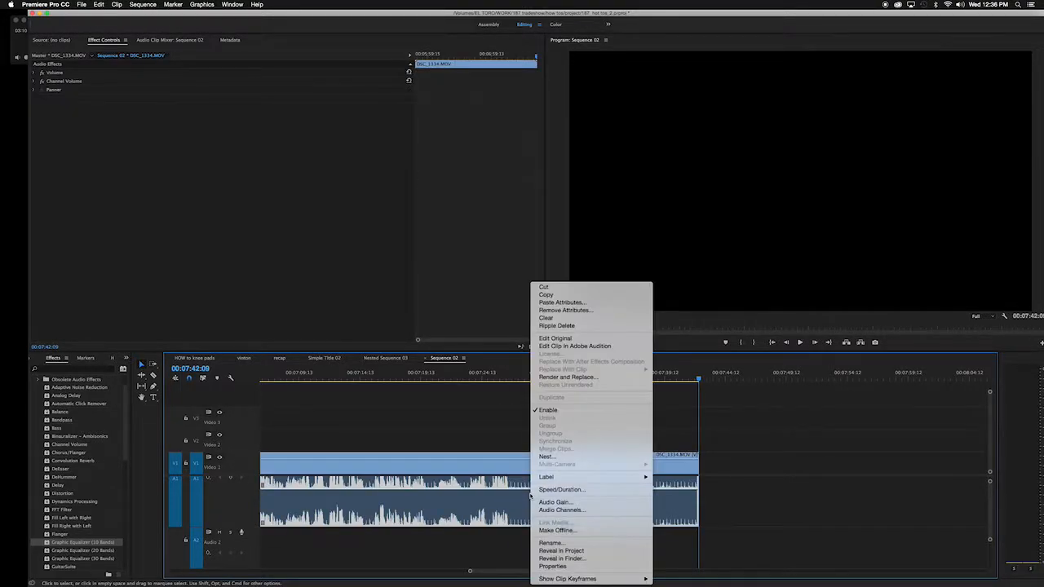
{"action": "left_click", "coordinate": [563, 346]}
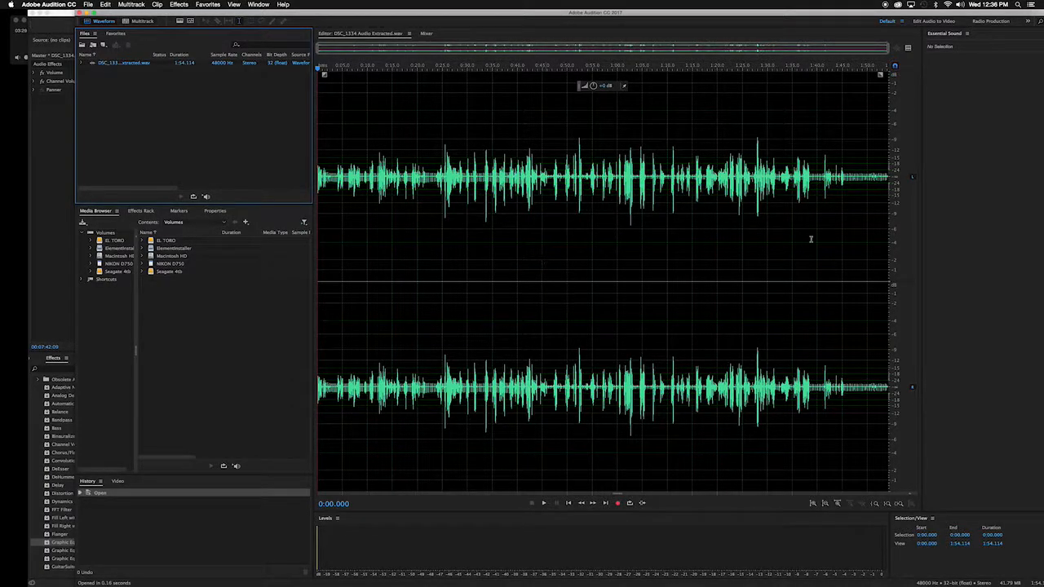
Capture a noise print from the speech-free pause between about 0:02.787 and 0:04.000 in the waveform.
{"action": "left_click", "coordinate": [813, 504]}
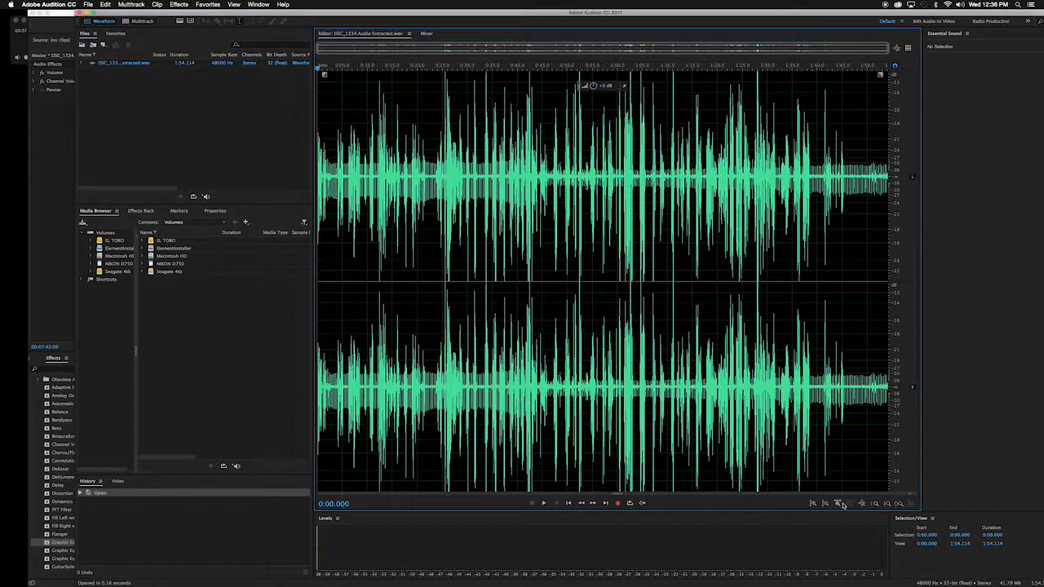
{"action": "left_click", "coordinate": [837, 505]}
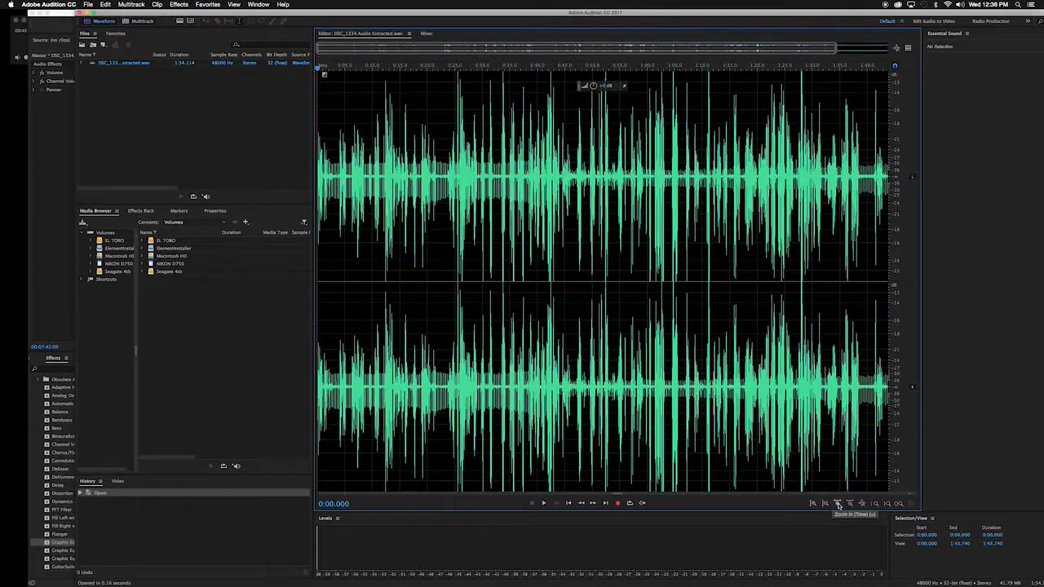
{"action": "left_click", "coordinate": [837, 505]}
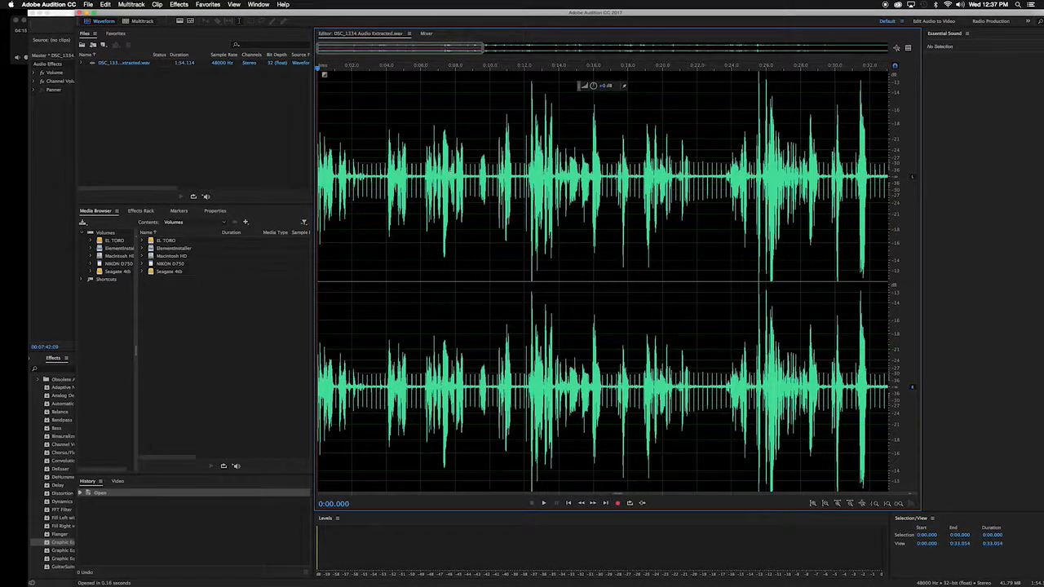
{"action": "left_click", "coordinate": [837, 504]}
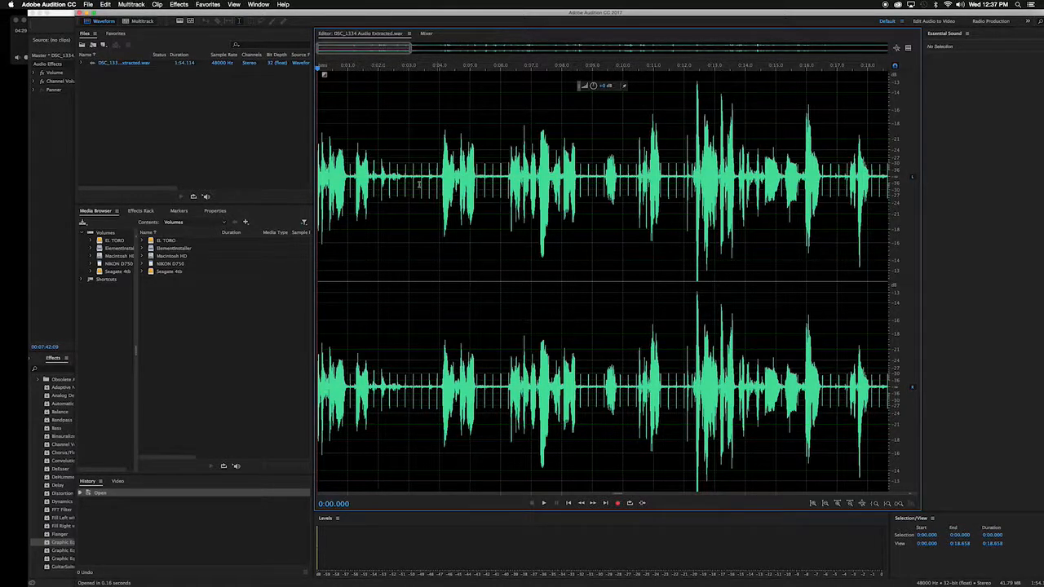
{"action": "left_click_drag", "start_coordinate": [402, 172], "coordinate": [439, 174]}
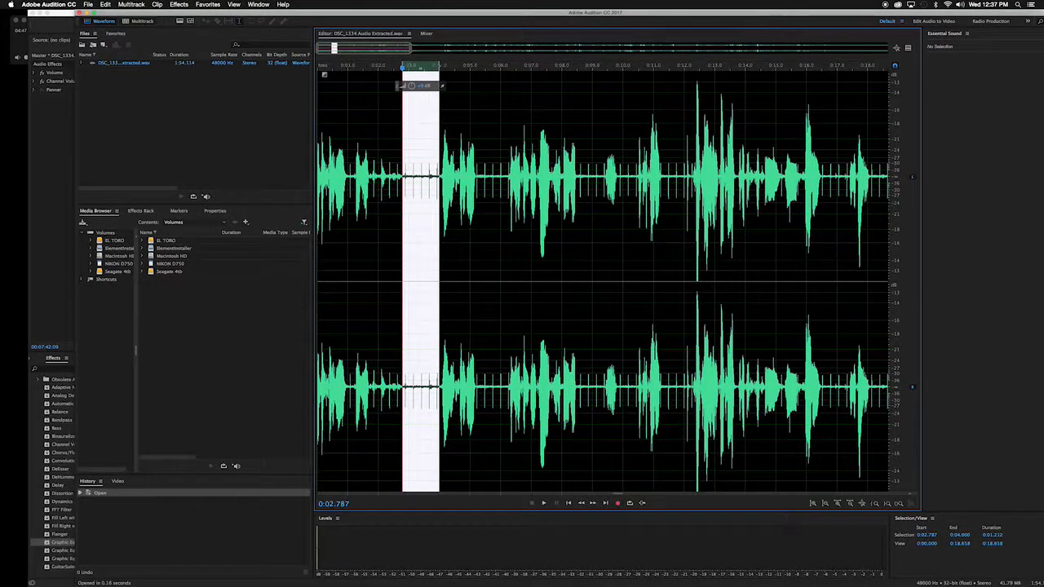
{"action": "key", "text": "shift+p"}
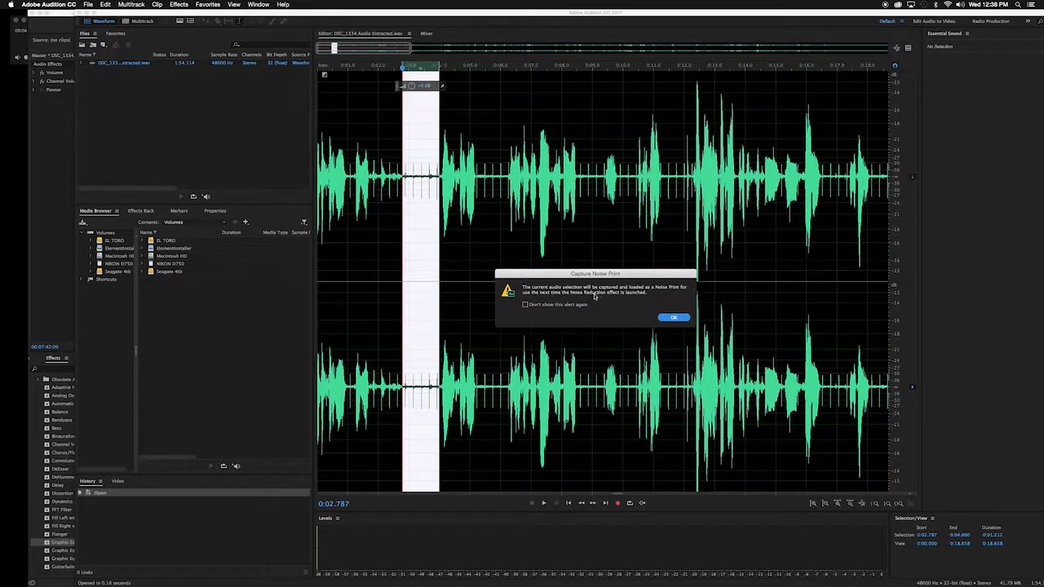
{"action": "left_click", "coordinate": [671, 318]}
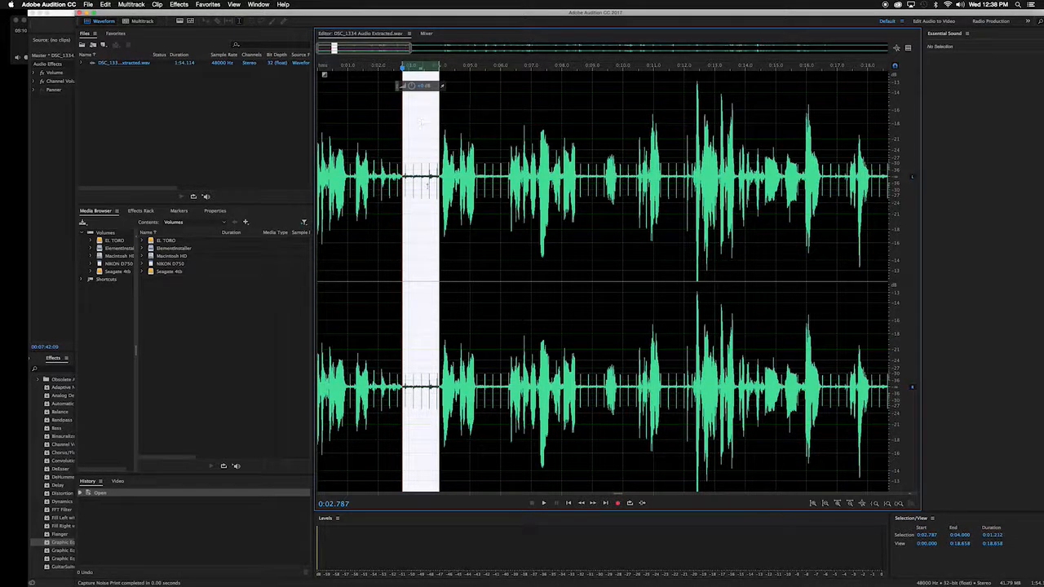
Apply Noise Reduction with the default preset to the selected pause and save the audio file.
{"action": "left_click", "coordinate": [179, 5]}
{"action": "mouse_move", "coordinate": [206, 139]}
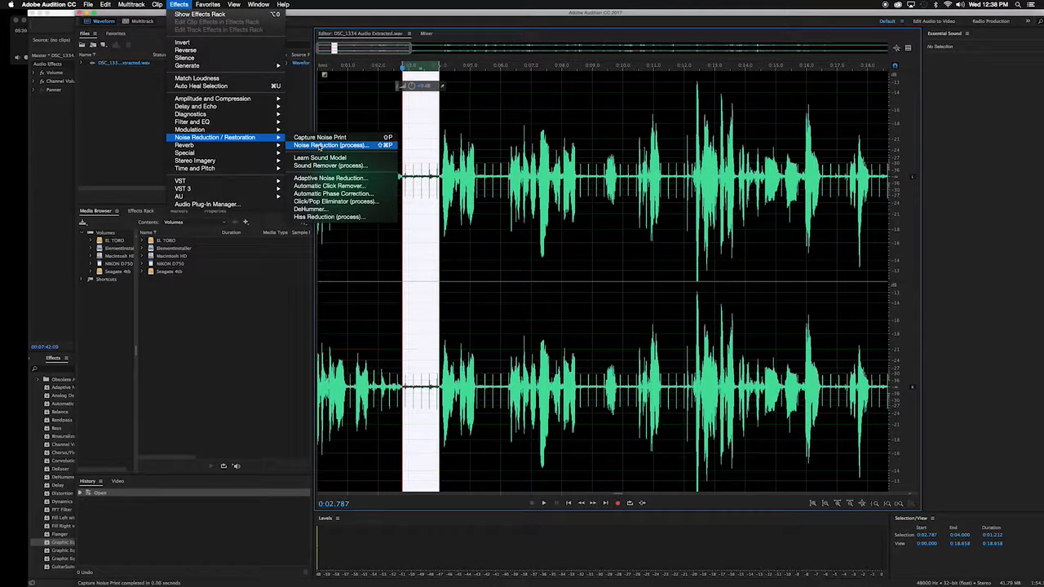
{"action": "left_click", "coordinate": [320, 145]}
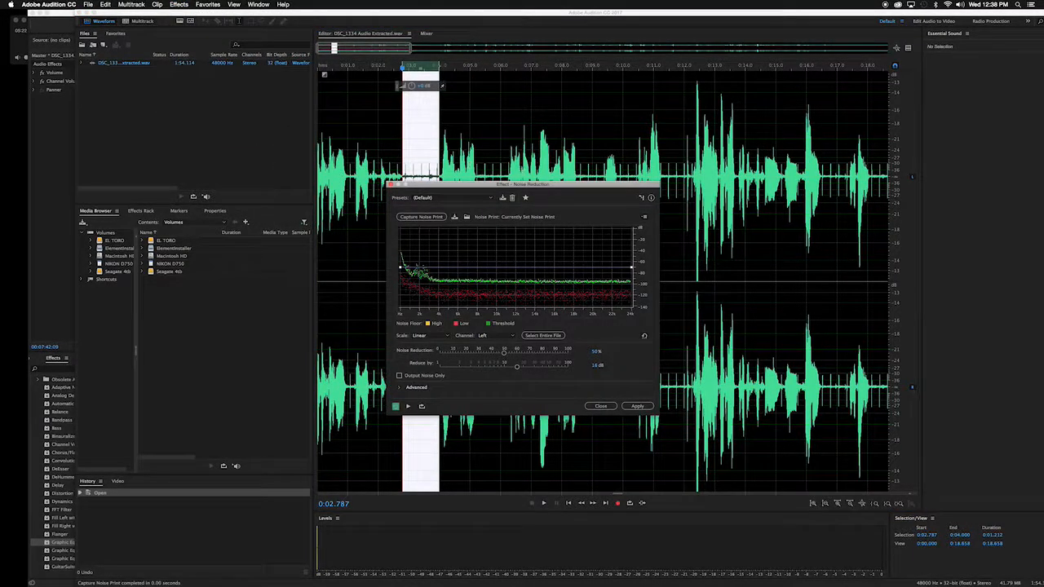
{"action": "left_click_drag", "start_coordinate": [553, 189], "coordinate": [541, 94]}
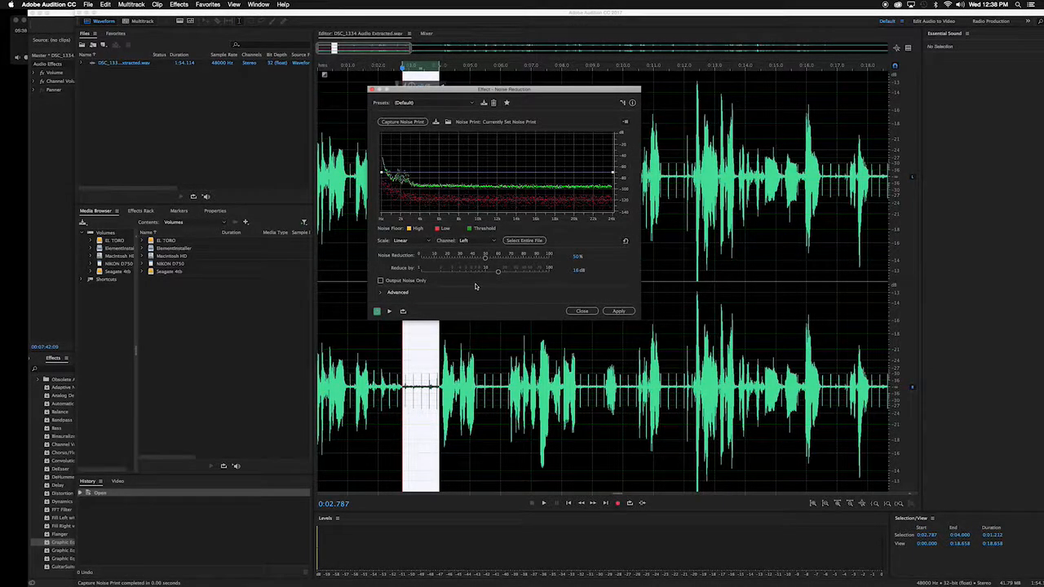
{"action": "left_click", "coordinate": [620, 312]}
{"action": "left_click", "coordinate": [620, 312]}
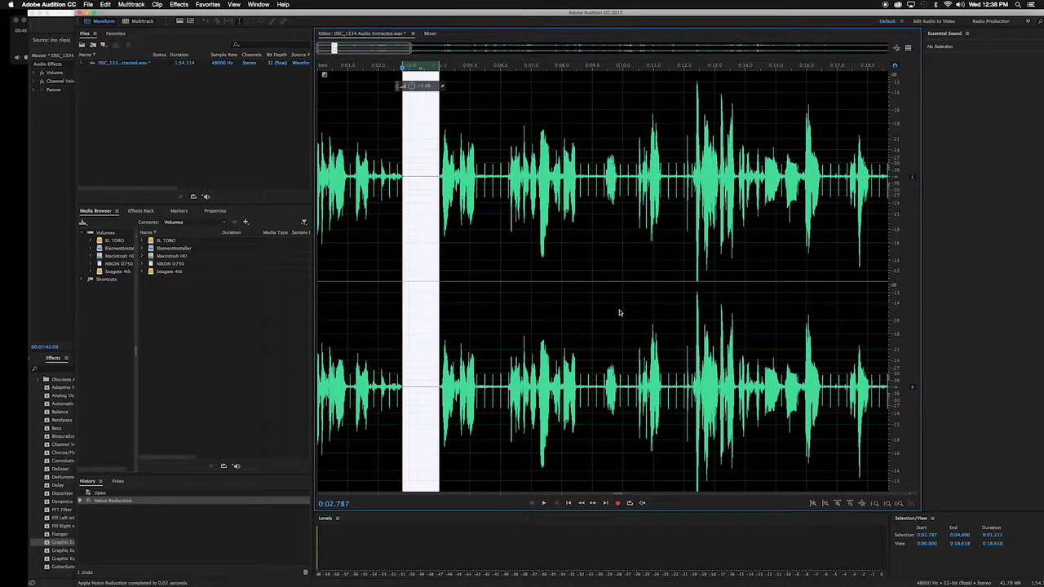
{"action": "key", "text": "super+s"}
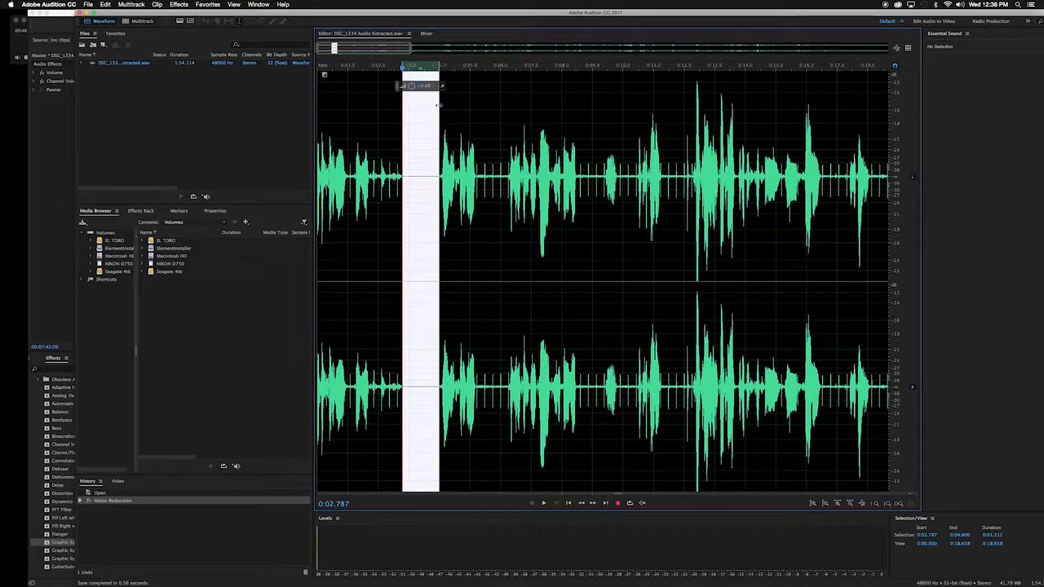
Switch to Premiere Pro and play the last clip from about 00:07:33 to check its audio.
{"action": "left_click_drag", "start_coordinate": [387, 15], "coordinate": [430, 582]}
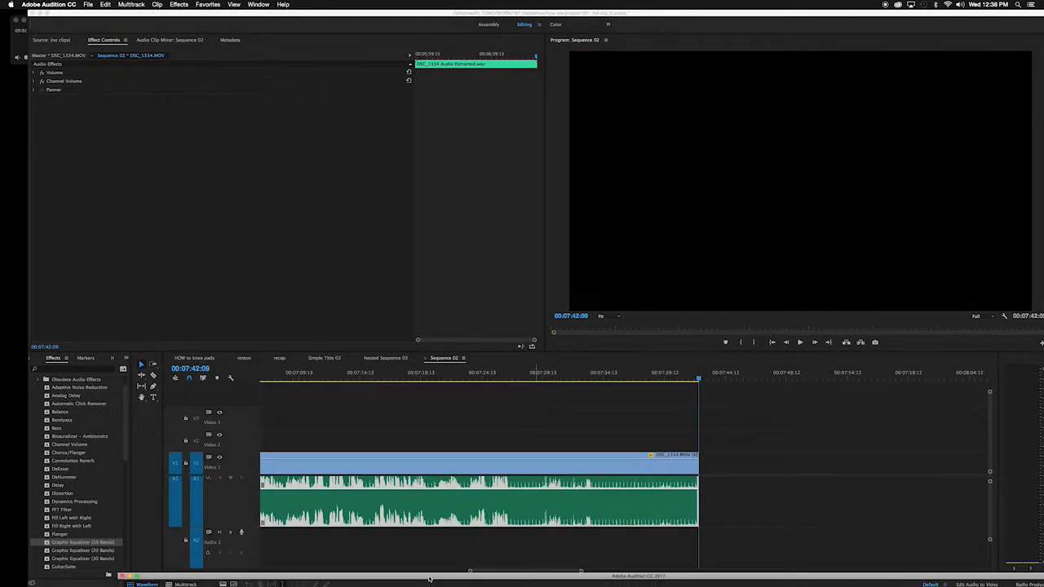
{"action": "left_click", "coordinate": [571, 425]}
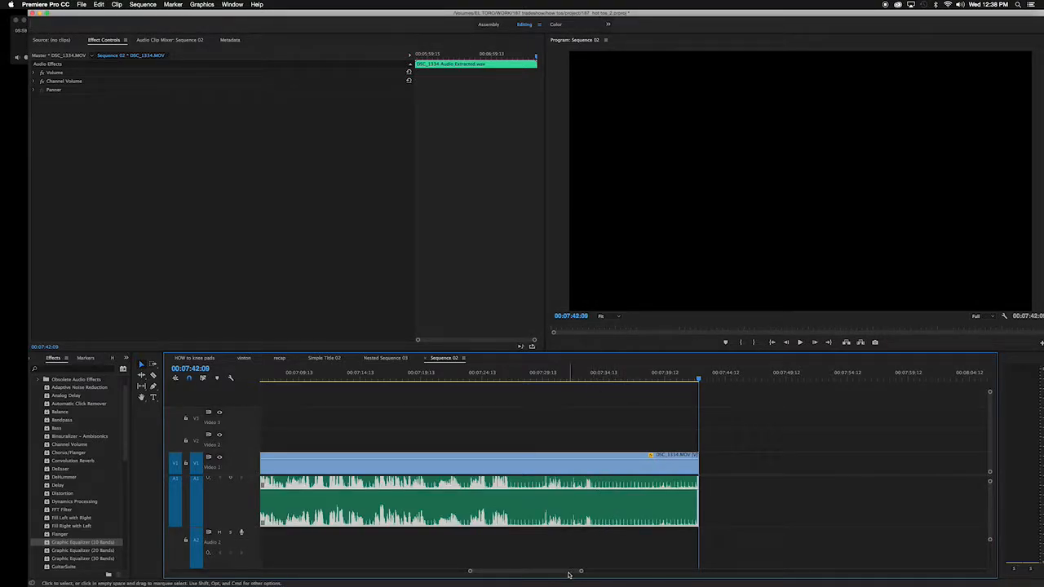
{"action": "mouse_move", "coordinate": [581, 571]}
{"action": "left_mouse_down"}
{"action": "mouse_move", "coordinate": [695, 571]}
{"action": "mouse_move", "coordinate": [593, 568]}
{"action": "left_mouse_up"}
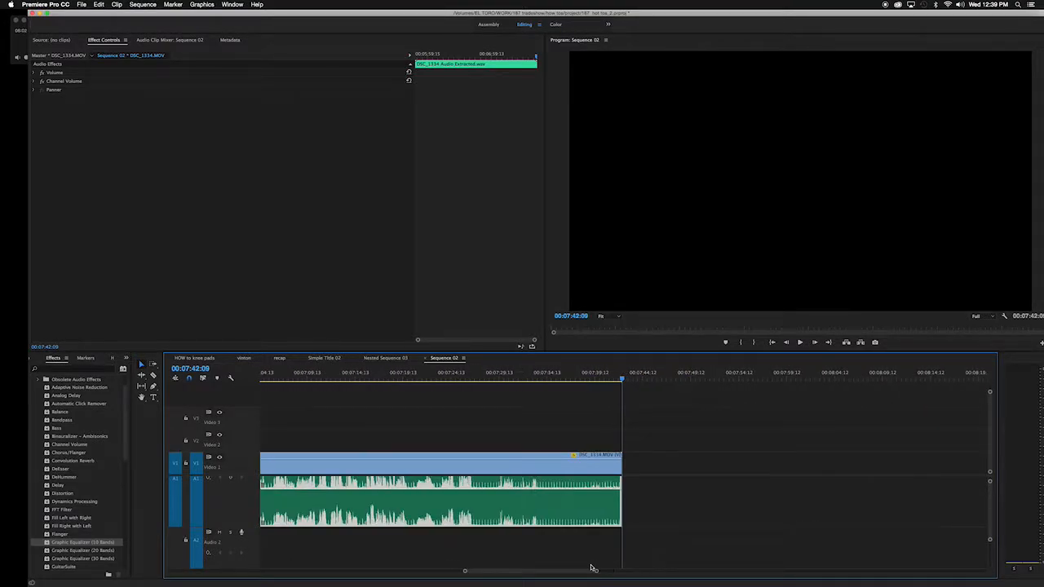
{"action": "left_click", "coordinate": [539, 380]}
{"action": "key", "text": "space"}
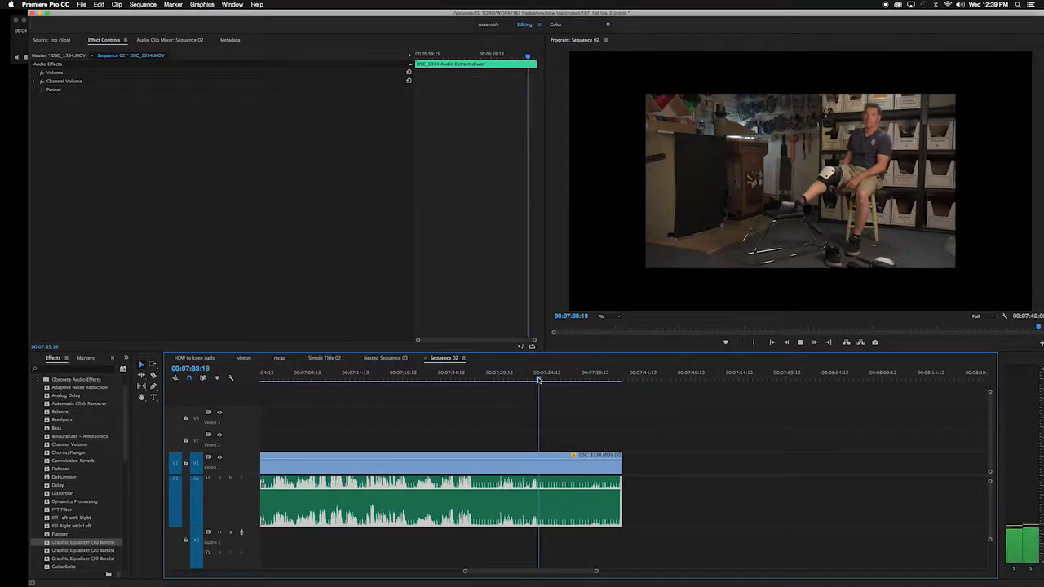
{"action": "key", "text": "space"}
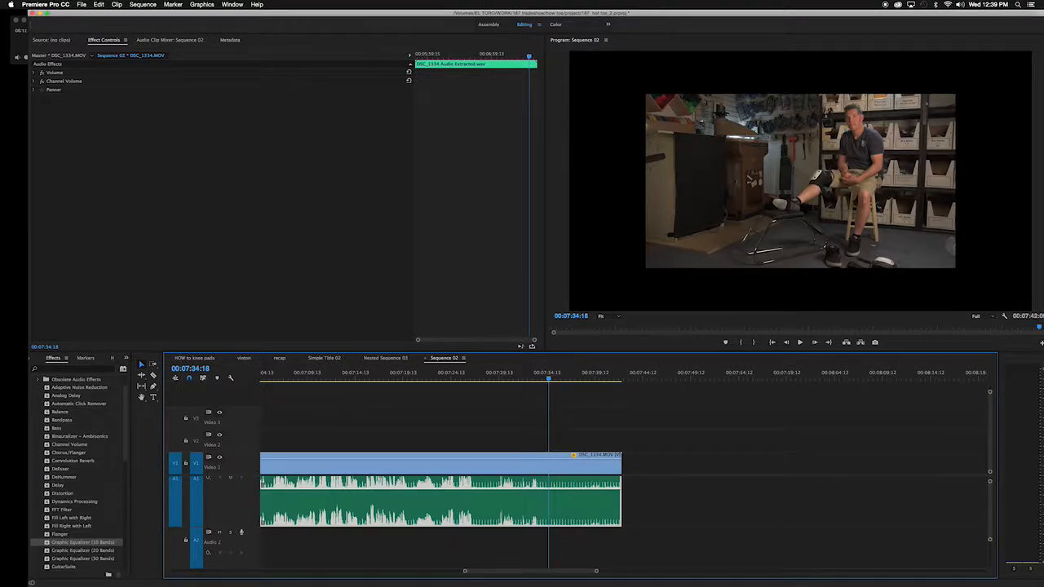
Send the clip's extracted audio to Adobe Audition again and open the Noise Reduction process with nothing selected.
{"action": "right_click", "coordinate": [539, 509]}
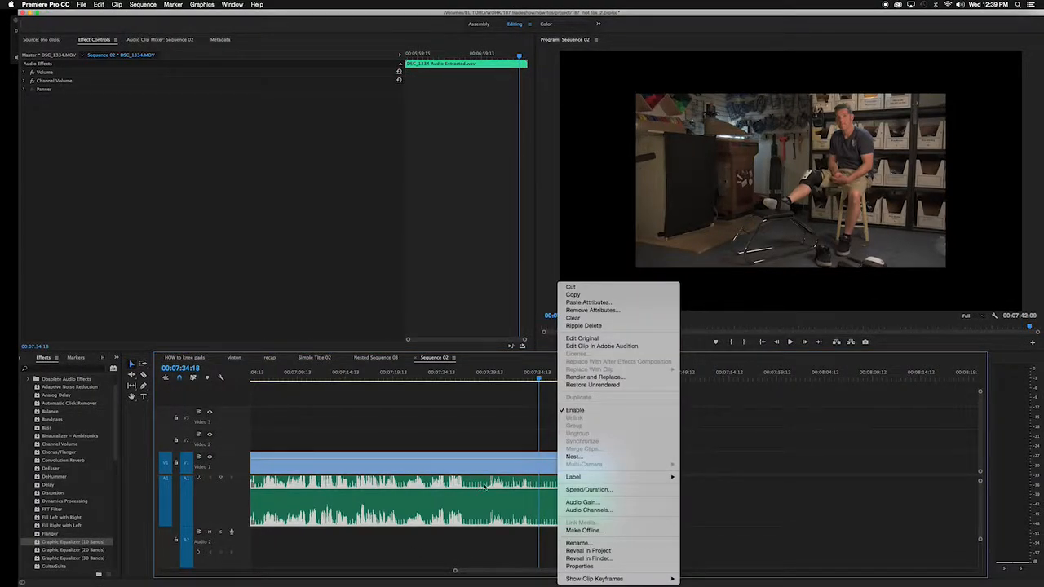
{"action": "left_click", "coordinate": [635, 349]}
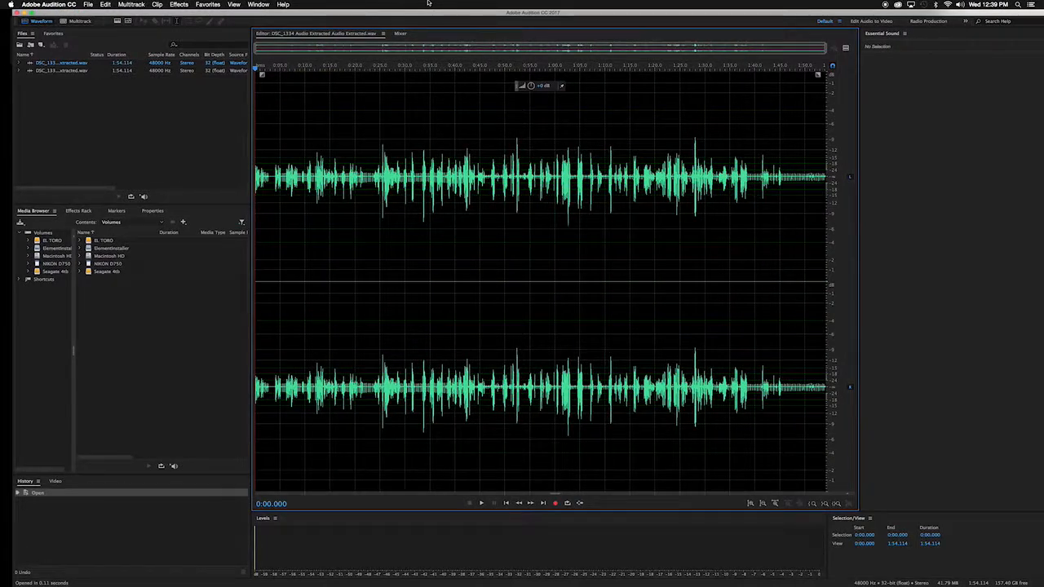
{"action": "left_click", "coordinate": [178, 5]}
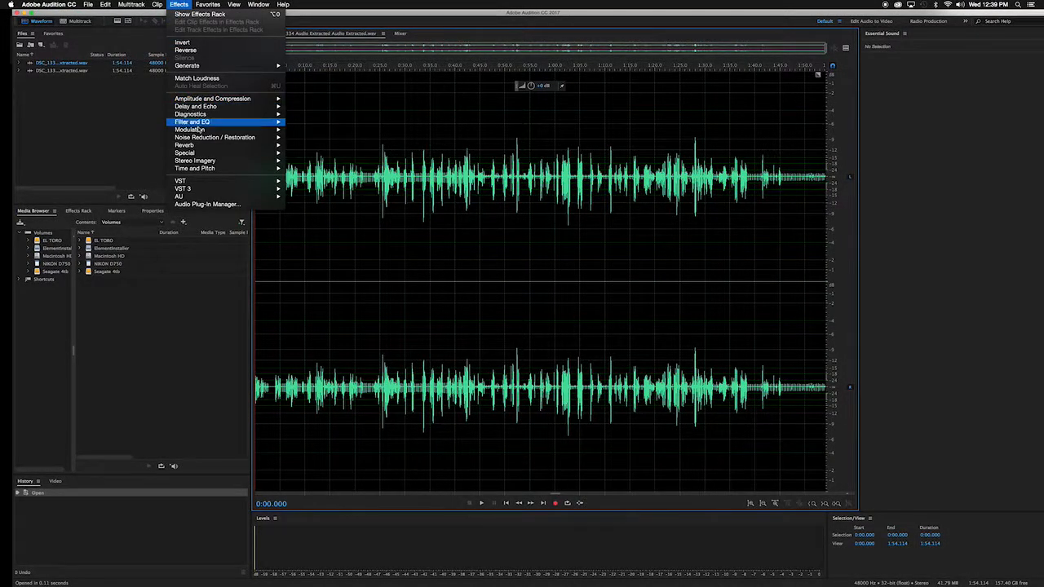
{"action": "mouse_move", "coordinate": [245, 137]}
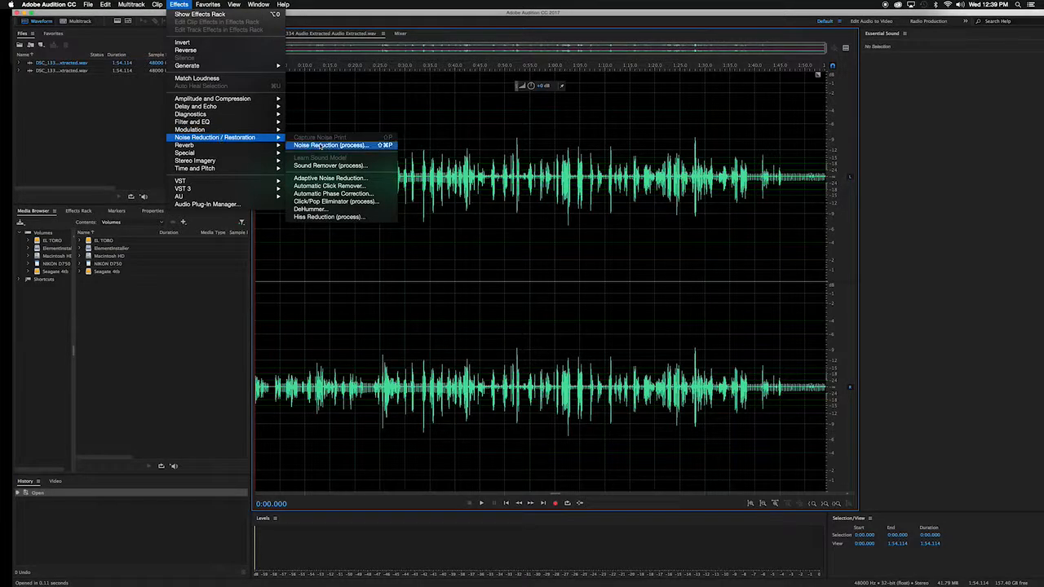
{"action": "left_click", "coordinate": [311, 145]}
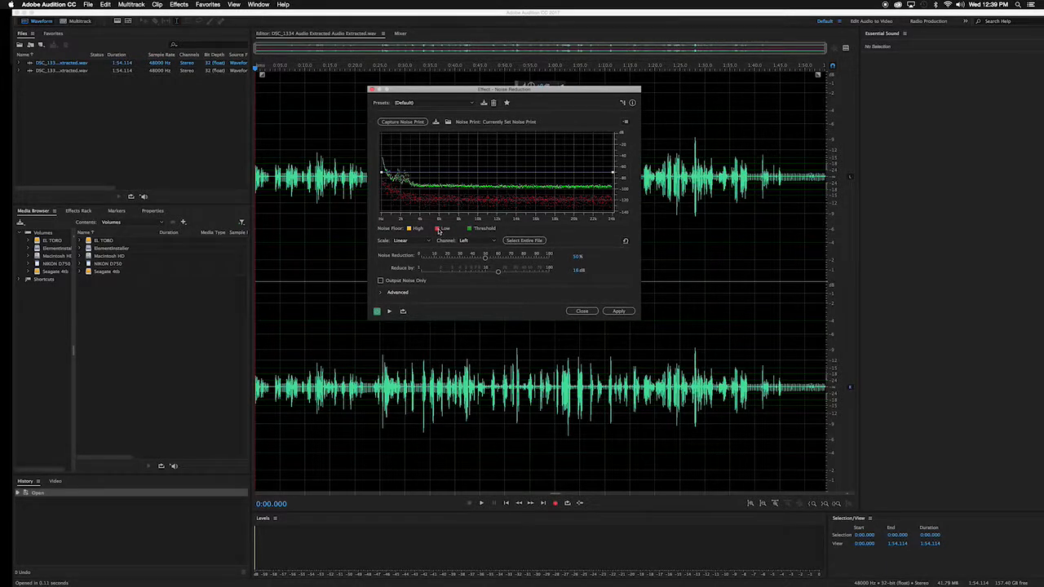
Apply Noise Reduction to the whole file at 70% with Reduce by at about 24 dB, and save the file.
{"action": "left_click_drag", "start_coordinate": [498, 274], "coordinate": [511, 275]}
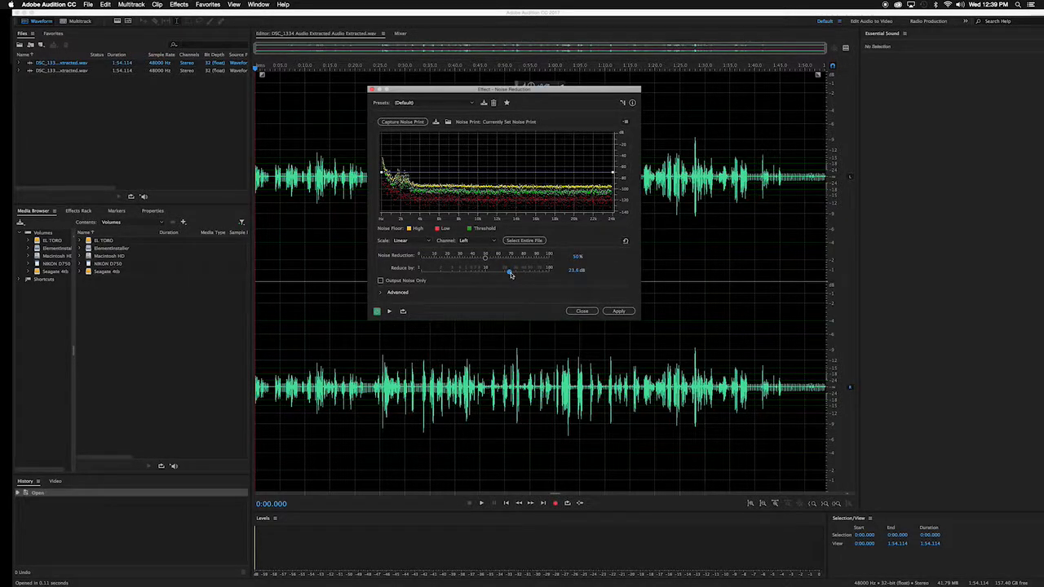
{"action": "left_click_drag", "start_coordinate": [485, 257], "coordinate": [511, 261]}
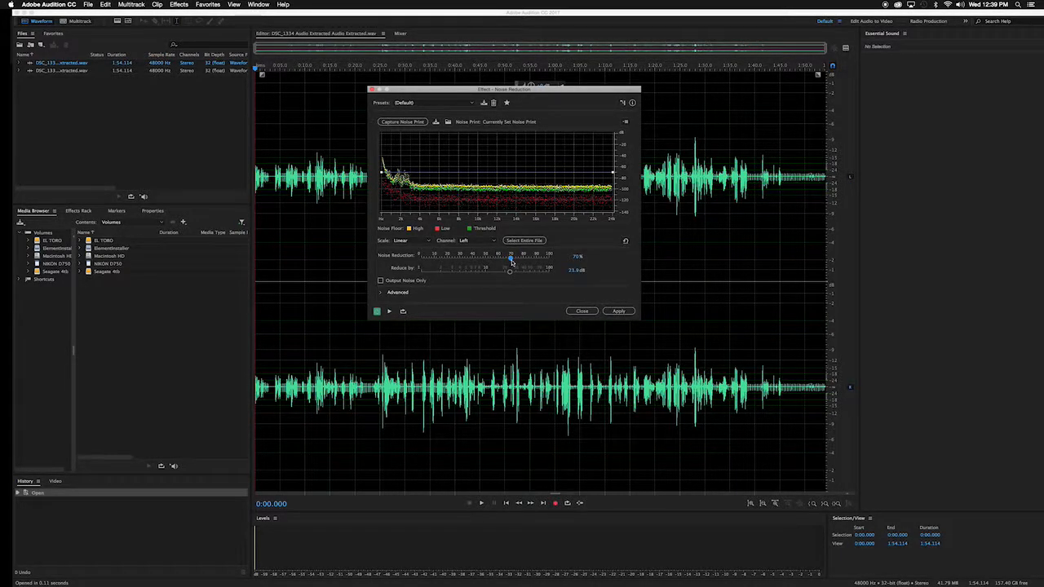
{"action": "left_click", "coordinate": [619, 311]}
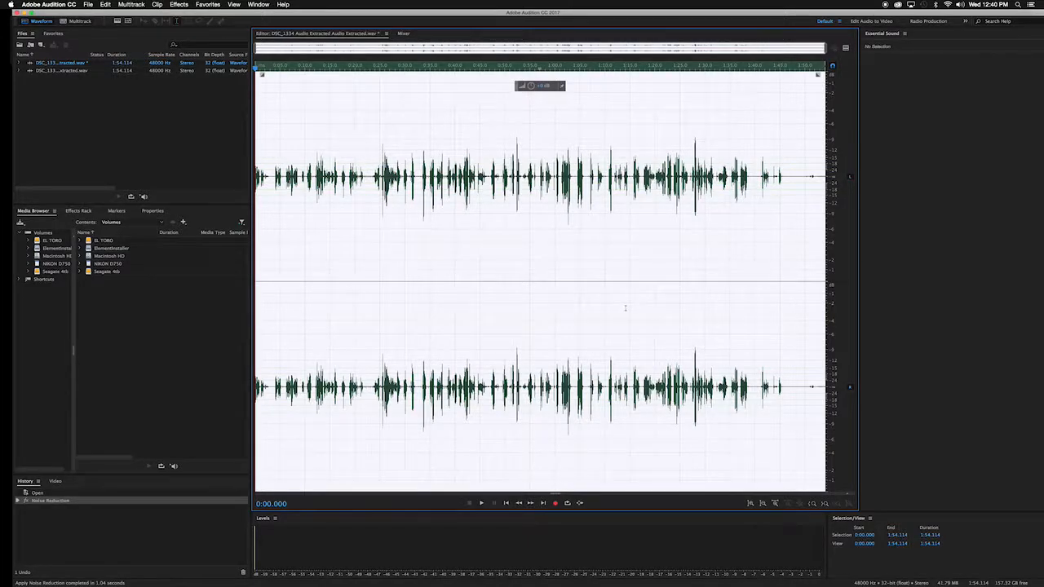
{"action": "key", "text": "super+s"}
Switch to Premiere Pro, play the end of the last clip, and open its cleaned audio in the Source Monitor.
{"action": "mouse_move", "coordinate": [4, 394]}
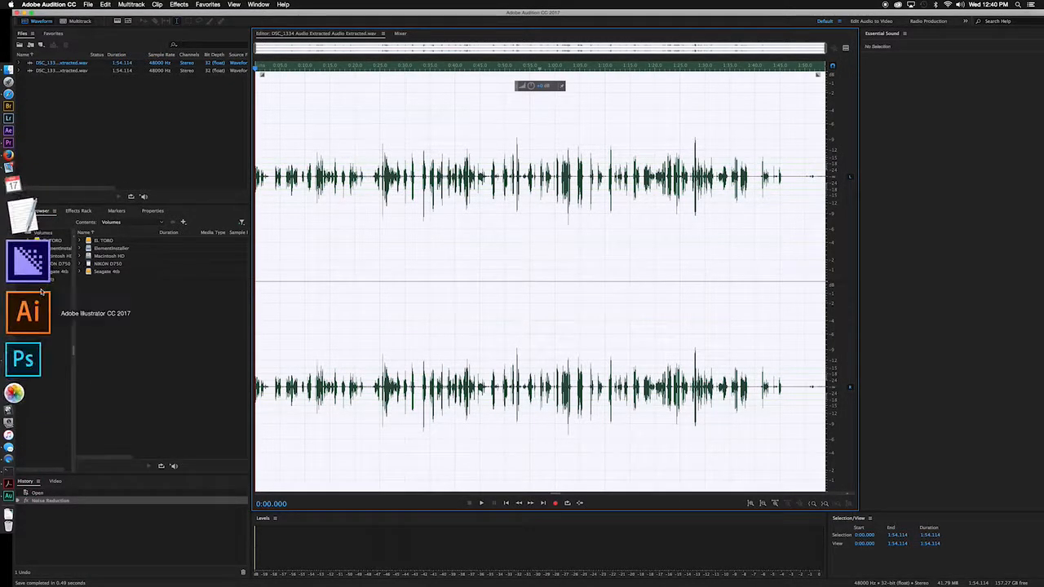
{"action": "left_click", "coordinate": [26, 215]}
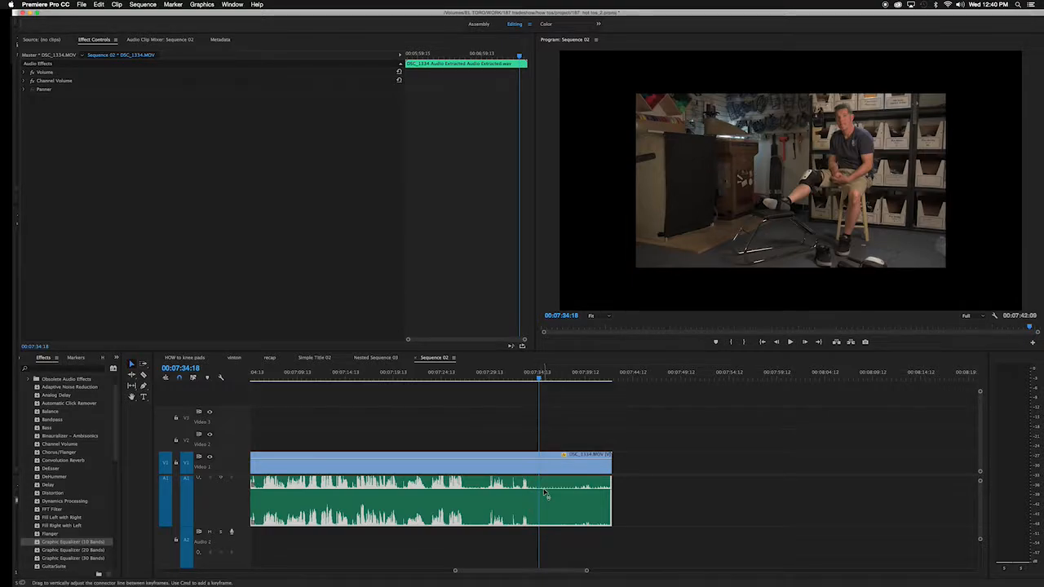
{"action": "key", "text": "space"}
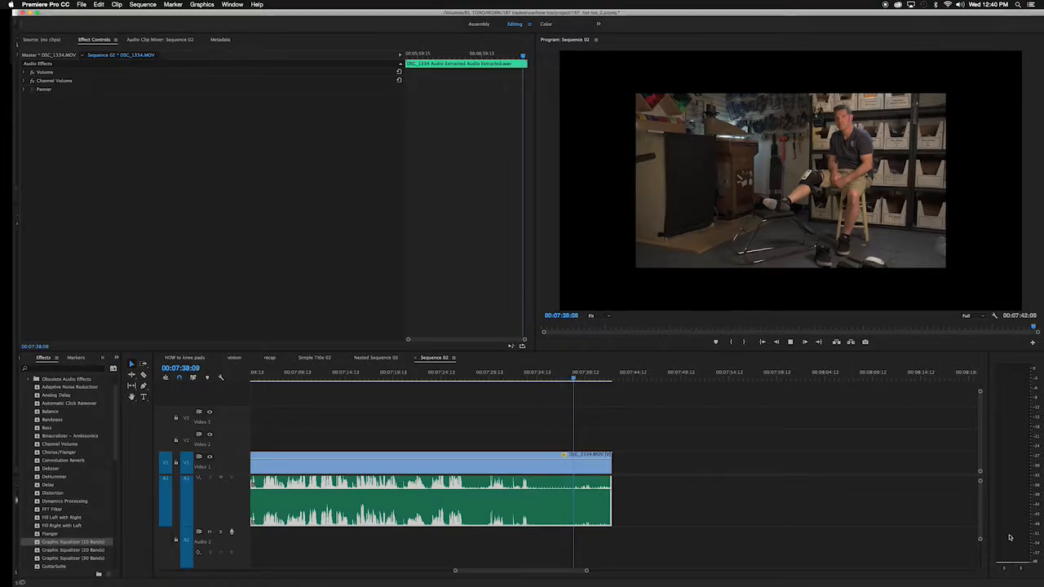
{"action": "key", "text": "space"}
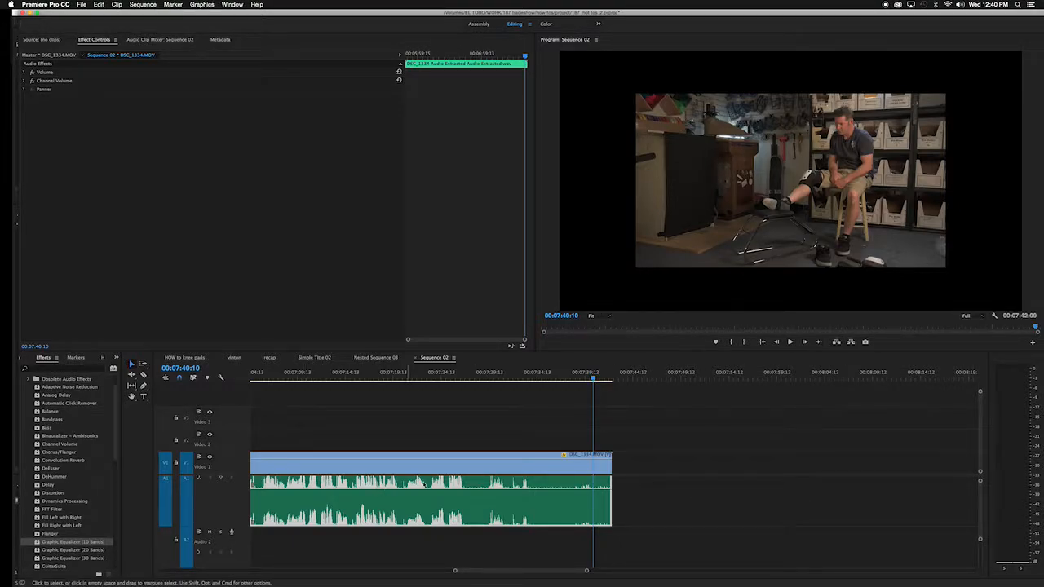
{"action": "double_click", "coordinate": [505, 512]}
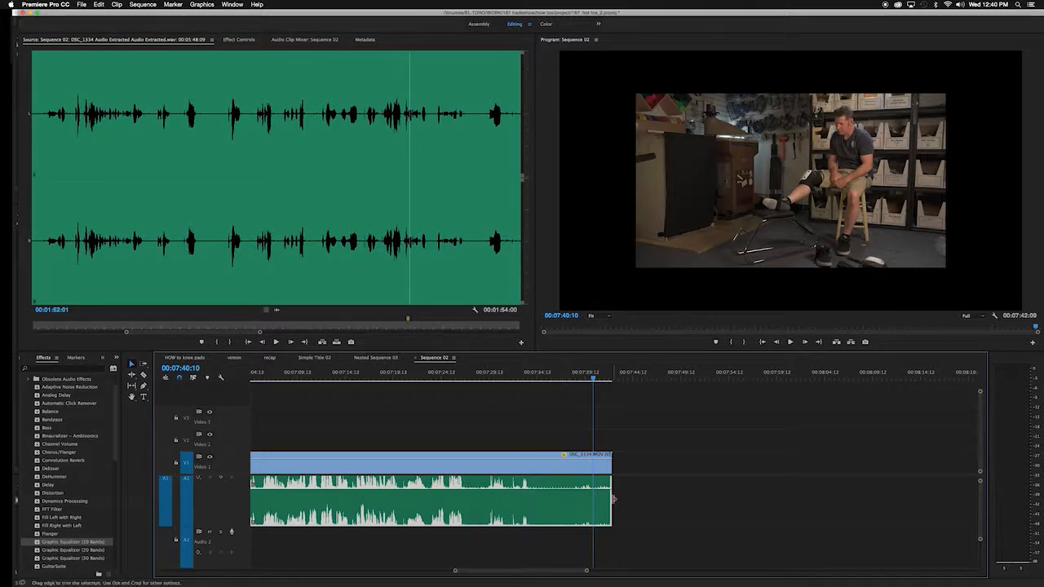
Send the last clip's extracted audio to Adobe Audition again and open the Noise Reduction process.
{"action": "left_click", "coordinate": [638, 516]}
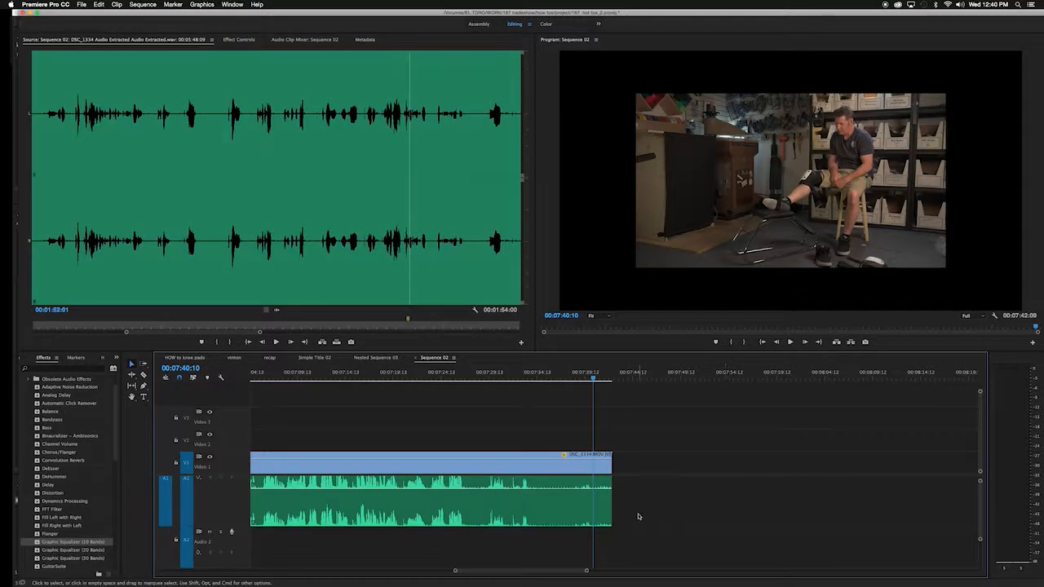
{"action": "right_click", "coordinate": [547, 505]}
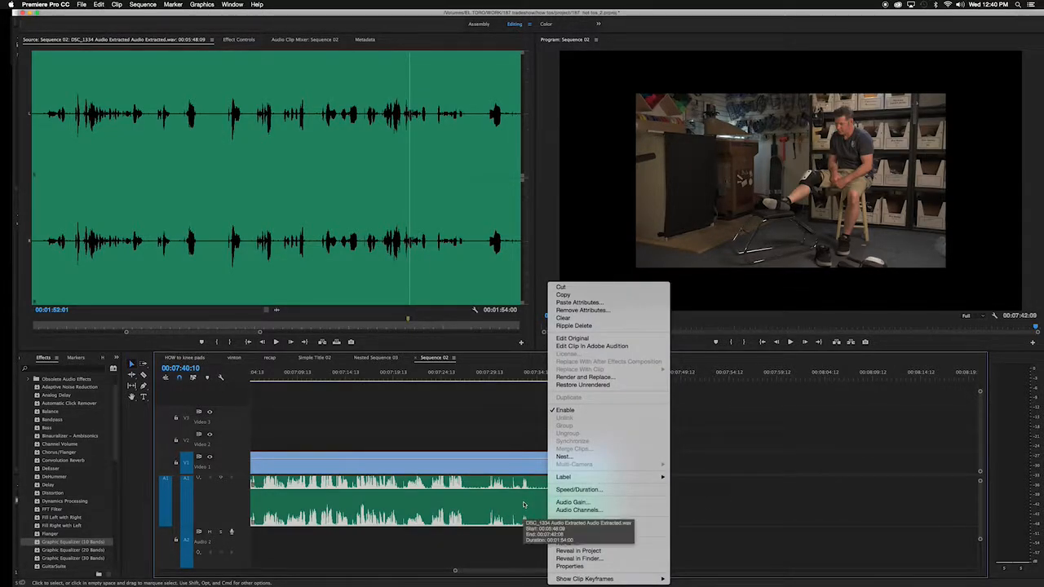
{"action": "left_click", "coordinate": [505, 427]}
{"action": "right_click", "coordinate": [548, 503]}
{"action": "left_click", "coordinate": [581, 347]}
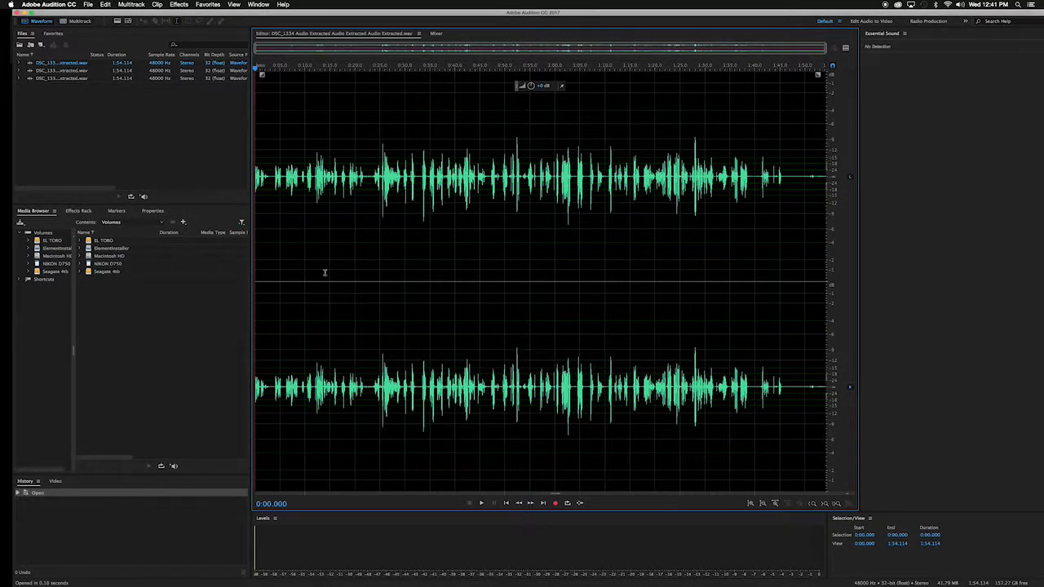
{"action": "left_click", "coordinate": [178, 5]}
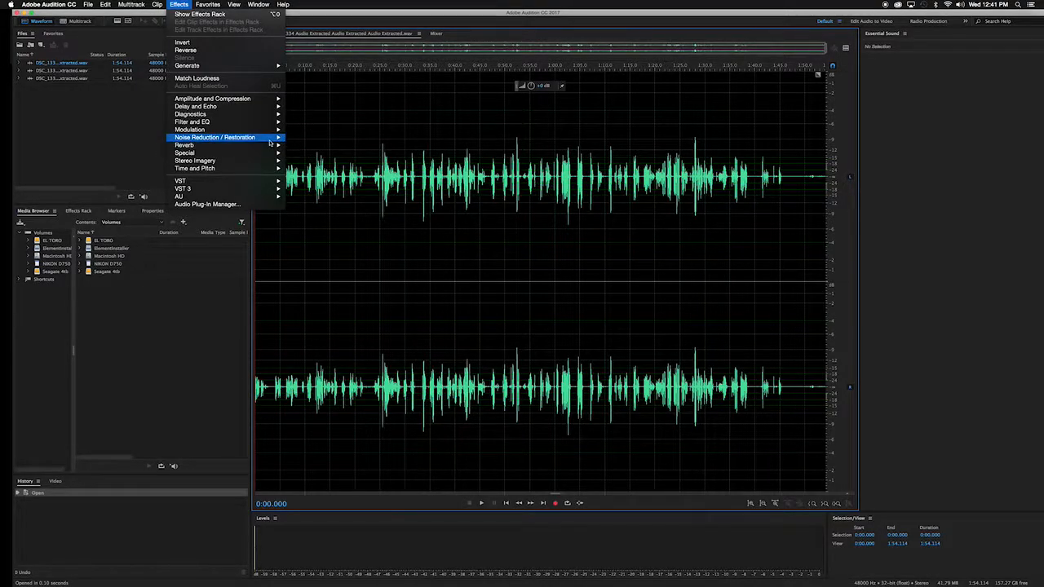
{"action": "mouse_move", "coordinate": [245, 137]}
{"action": "left_click", "coordinate": [318, 145]}
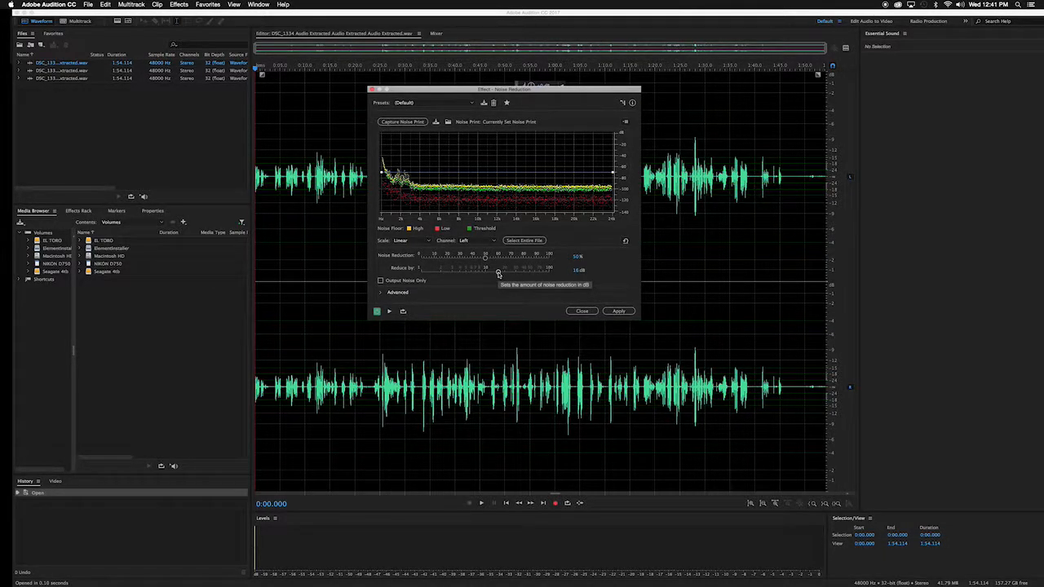
Apply Noise Reduction to the entire file at 74% with Reduce by at 29.7 dB.
{"action": "mouse_move", "coordinate": [498, 273]}
{"action": "left_mouse_down"}
{"action": "mouse_move", "coordinate": [510, 275]}
{"action": "mouse_move", "coordinate": [511, 261]}
{"action": "mouse_move", "coordinate": [515, 274]}
{"action": "left_mouse_up"}
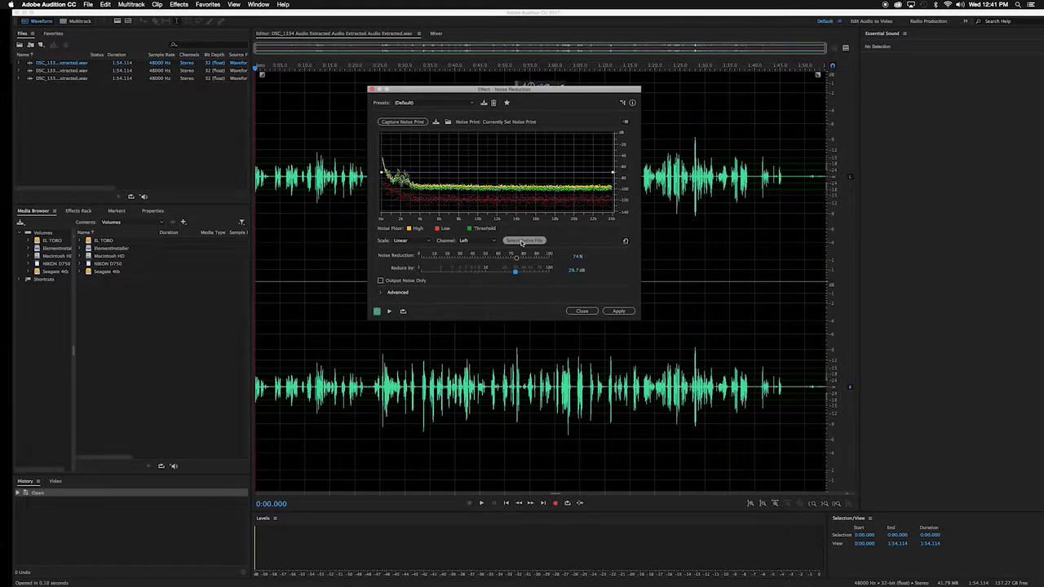
{"action": "left_click", "coordinate": [526, 244]}
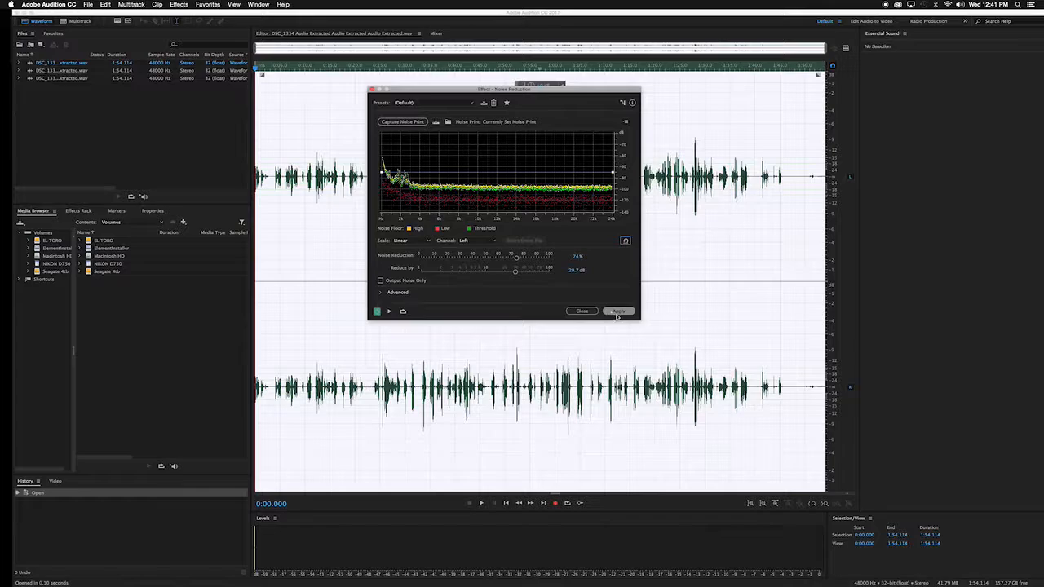
{"action": "left_click", "coordinate": [619, 312]}
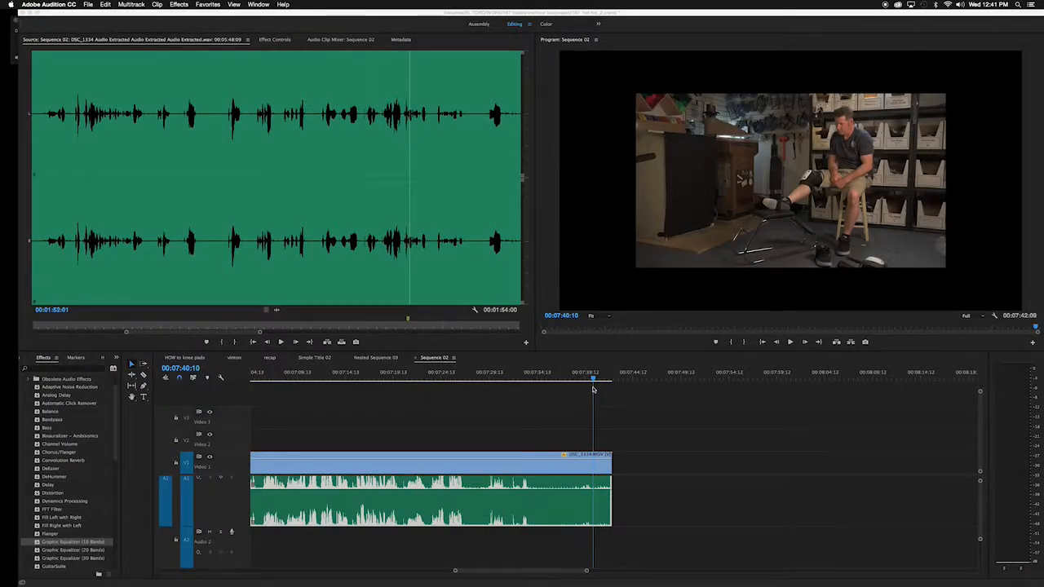
Switch to Premiere Pro and play the last clip from about 00:07:34 and again from about 00:07:24 to check its audio.
{"action": "left_click", "coordinate": [562, 442]}
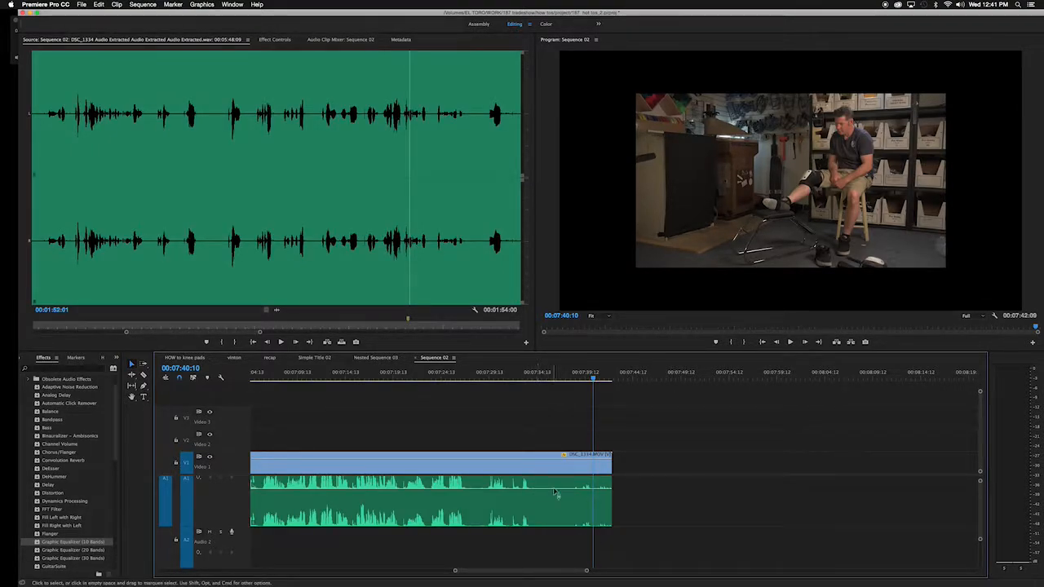
{"action": "left_click_drag", "start_coordinate": [574, 381], "coordinate": [532, 381]}
{"action": "key", "text": "space"}
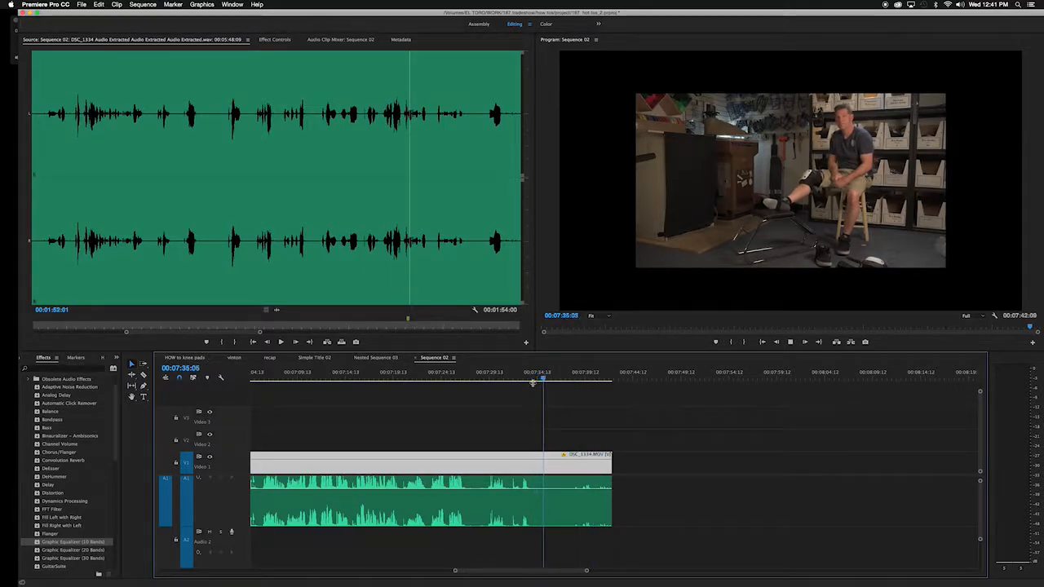
{"action": "left_click", "coordinate": [440, 379]}
{"action": "key", "text": "space"}
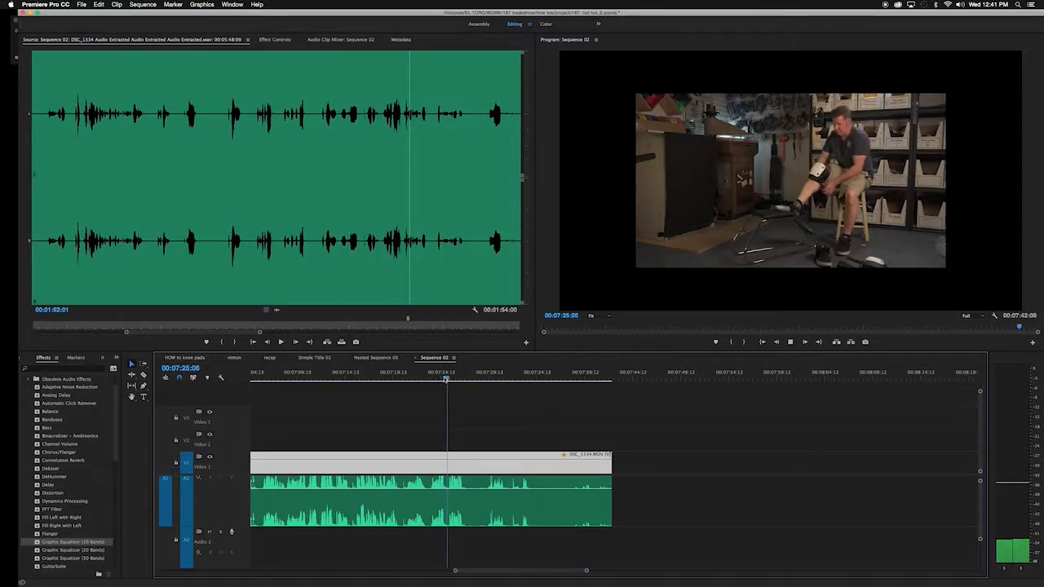
{"action": "key", "text": "space"}
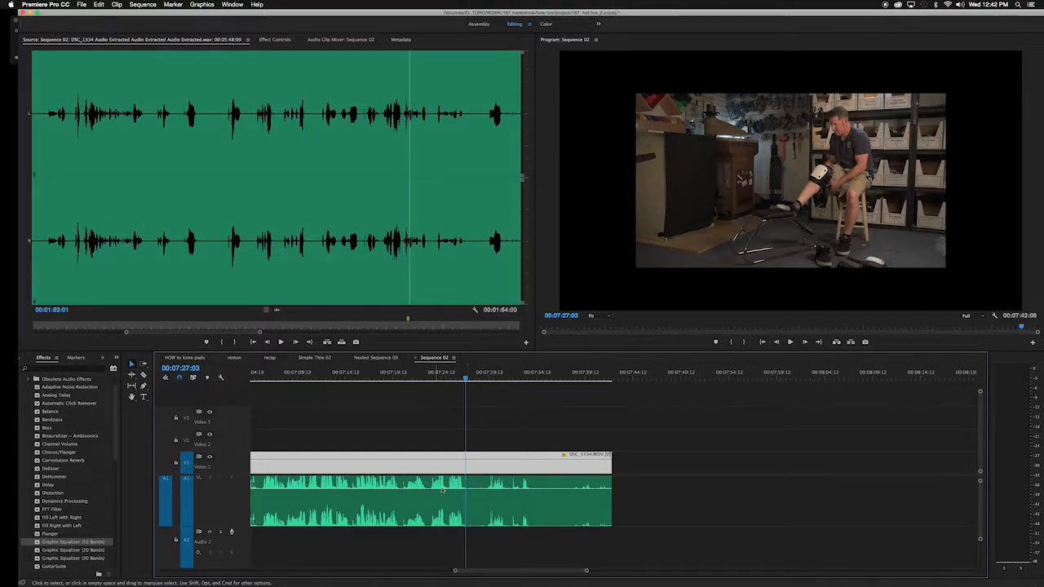
Apply the Vocal Enhancer audio effect to the last clip's extracted audio.
{"action": "left_click_drag", "start_coordinate": [456, 573], "coordinate": [416, 571]}
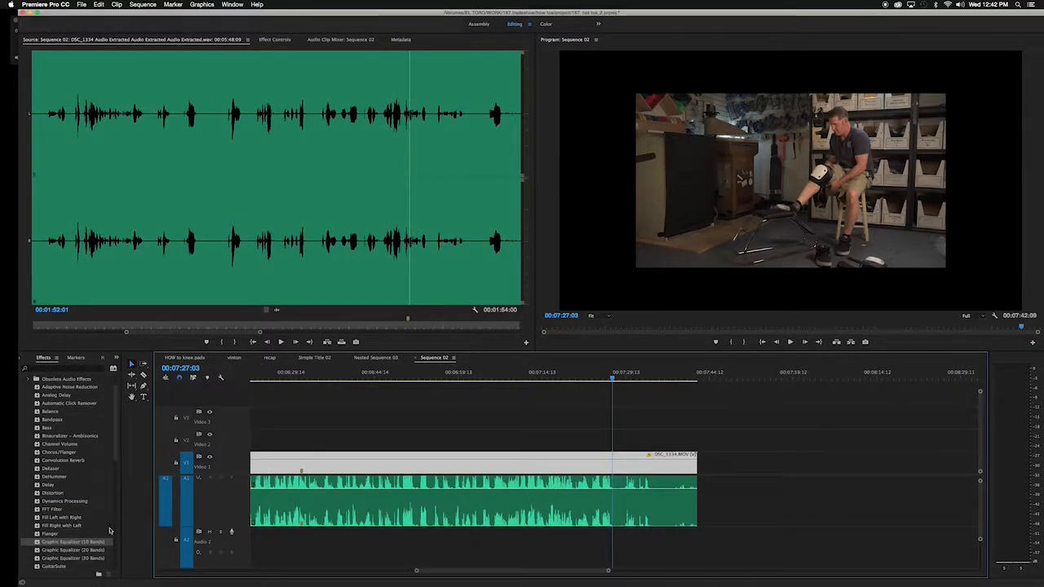
{"action": "left_click_drag", "start_coordinate": [119, 449], "coordinate": [115, 570]}
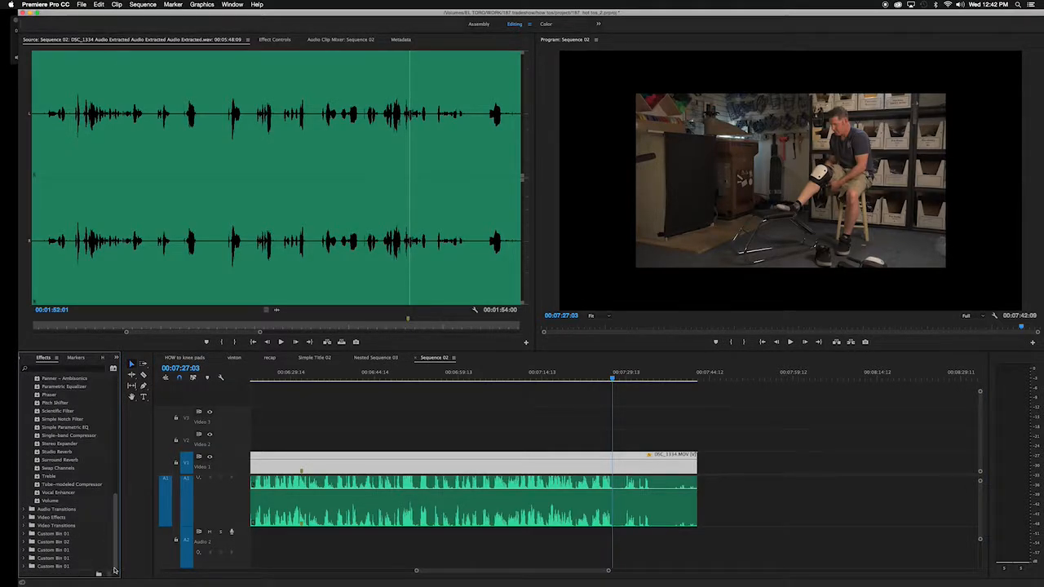
{"action": "left_click", "coordinate": [37, 494]}
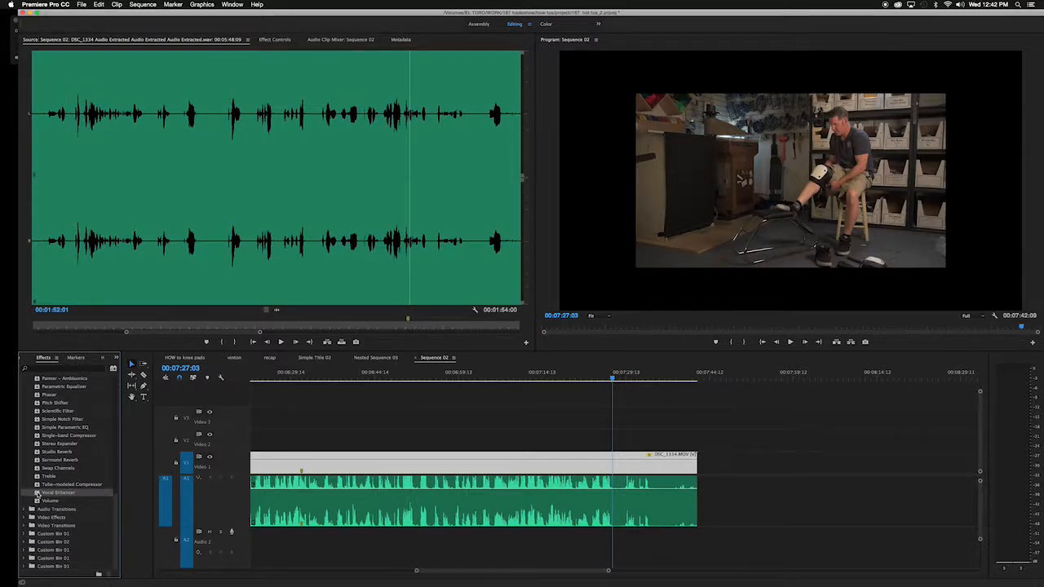
{"action": "left_click_drag", "start_coordinate": [37, 494], "coordinate": [571, 504]}
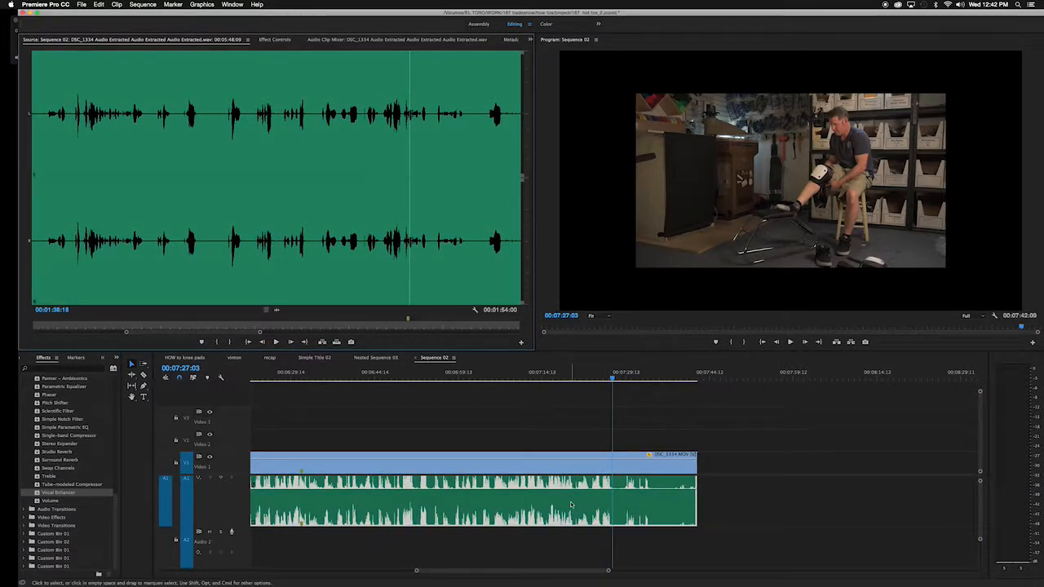
Open the Vocal Enhancer's custom setup in the clip's effect settings and leave its mode on Male.
{"action": "left_click", "coordinate": [276, 39]}
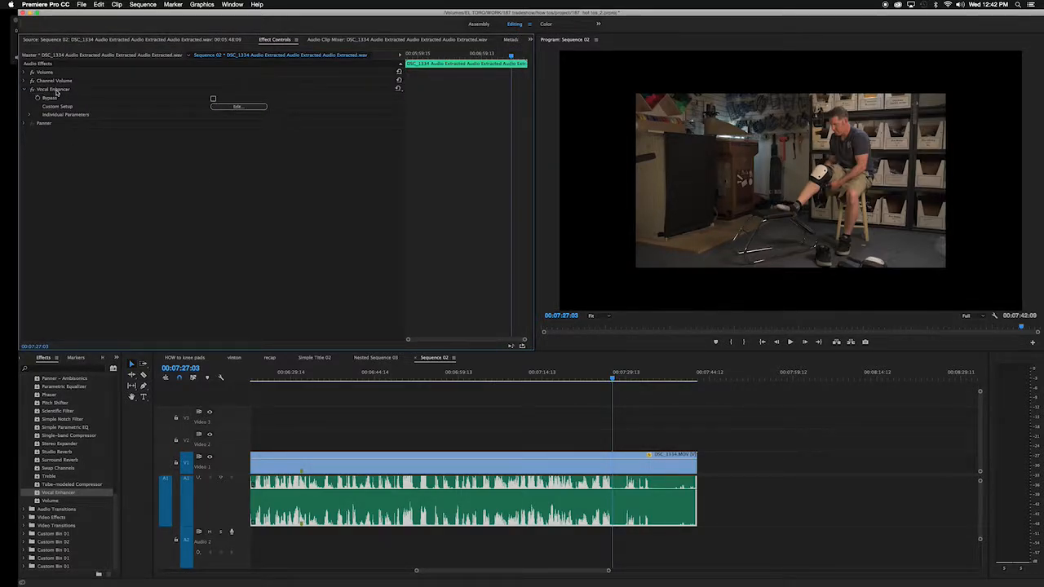
{"action": "left_click", "coordinate": [217, 107]}
{"action": "left_click", "coordinate": [215, 106]}
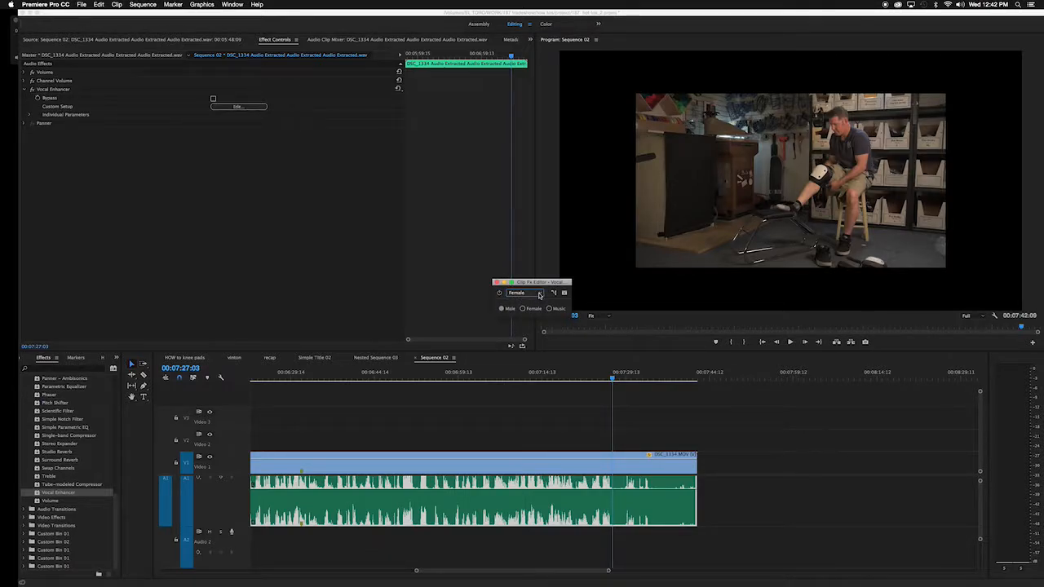
{"action": "left_click", "coordinate": [530, 295]}
{"action": "left_click", "coordinate": [534, 309]}
{"action": "left_click", "coordinate": [496, 283]}
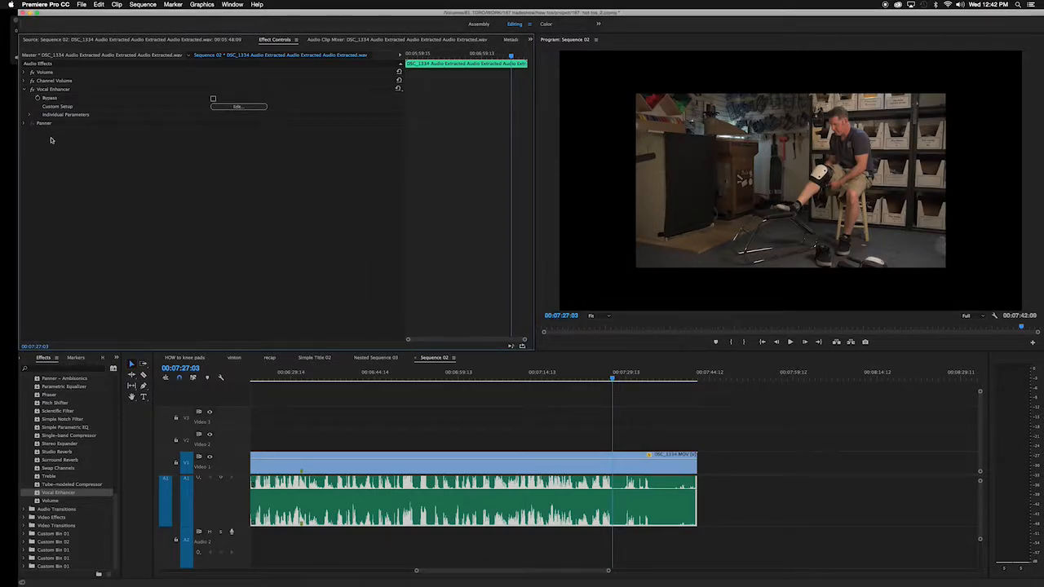
Examine the Vocal Enhancer's individual parameters, checking which mode is set.
{"action": "left_click", "coordinate": [31, 116]}
{"action": "left_click", "coordinate": [36, 124]}
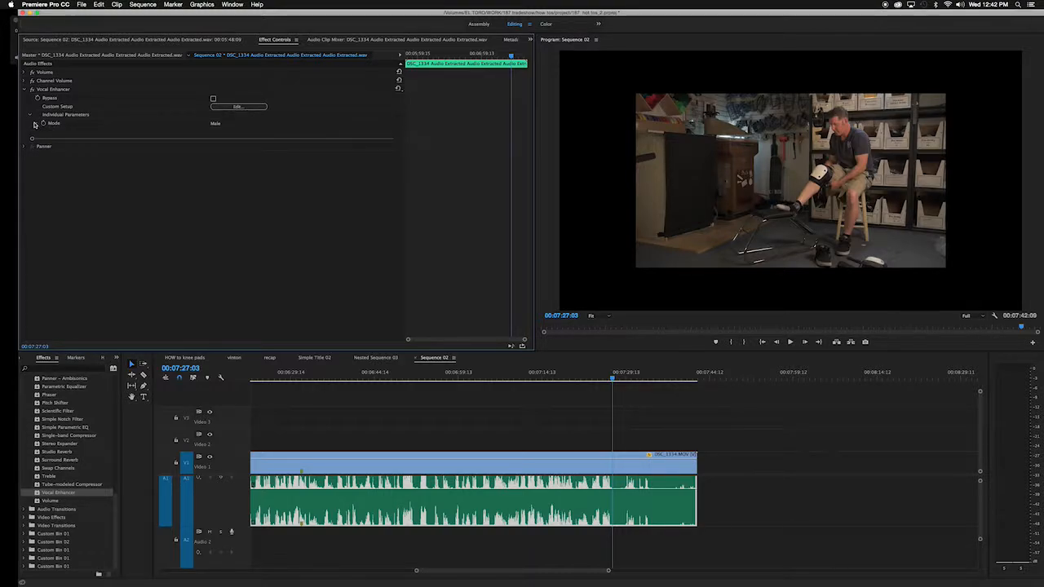
{"action": "left_click", "coordinate": [35, 123]}
{"action": "left_click", "coordinate": [35, 124]}
{"action": "left_click", "coordinate": [35, 124]}
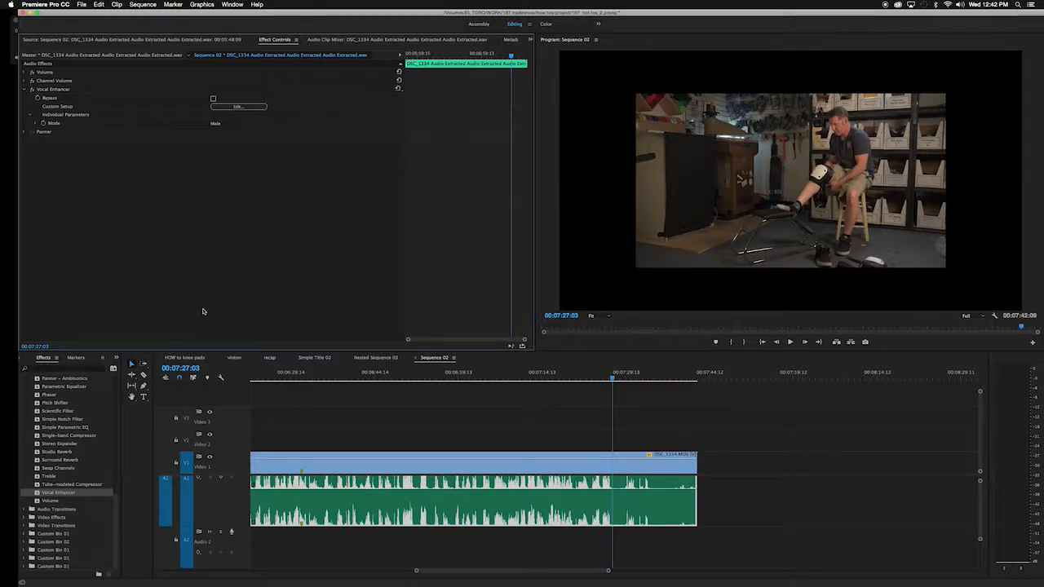
Play the clip from about 00:07:23 to hear the Vocal Enhancer effect.
{"action": "left_click", "coordinate": [612, 379]}
{"action": "left_click_drag", "start_coordinate": [611, 379], "coordinate": [589, 379]}
{"action": "key", "text": "space"}
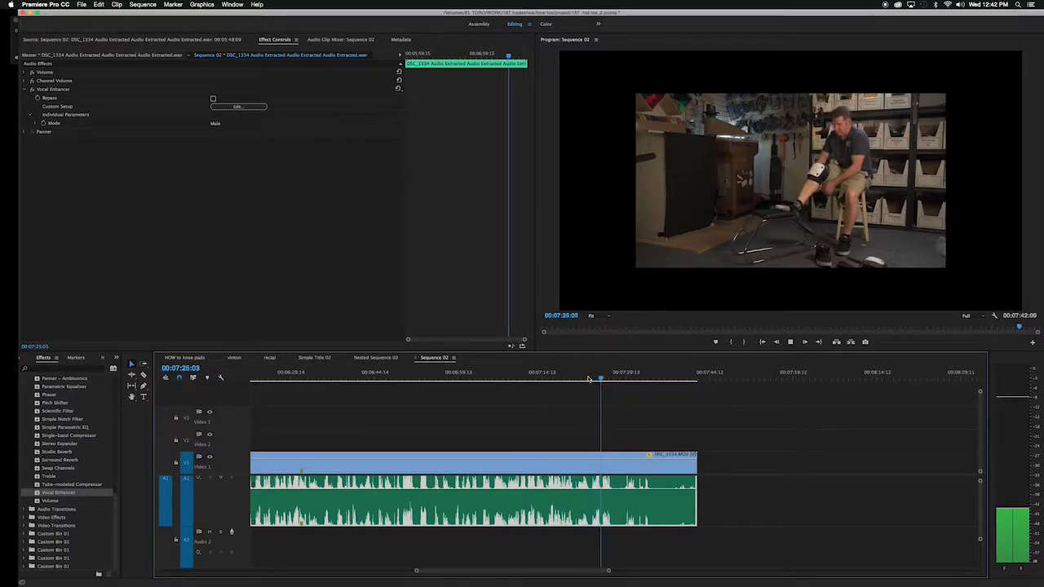
{"action": "key", "text": "space"}
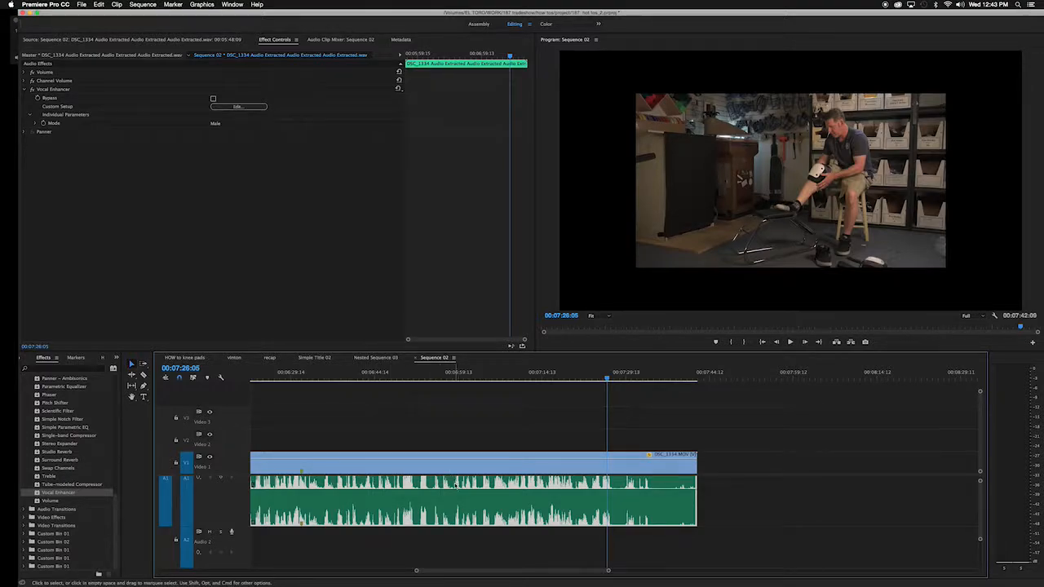
Apply the Graphic Equalizer (20 Bands) effect to the last clip's extracted audio.
{"action": "scroll", "coordinate": [64, 447], "scroll_direction": "up", "scroll_amount": 8}
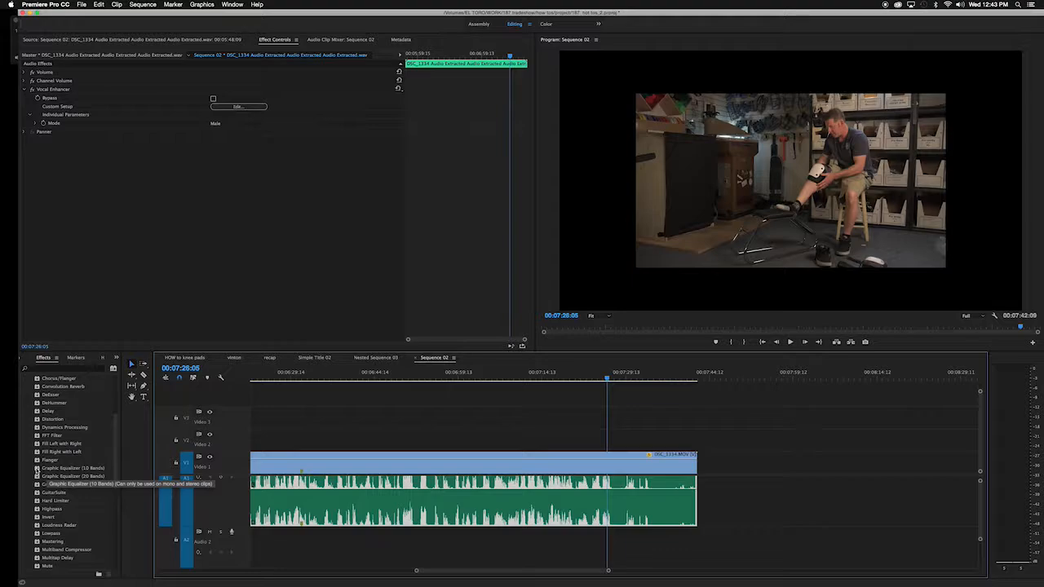
{"action": "left_click", "coordinate": [36, 470]}
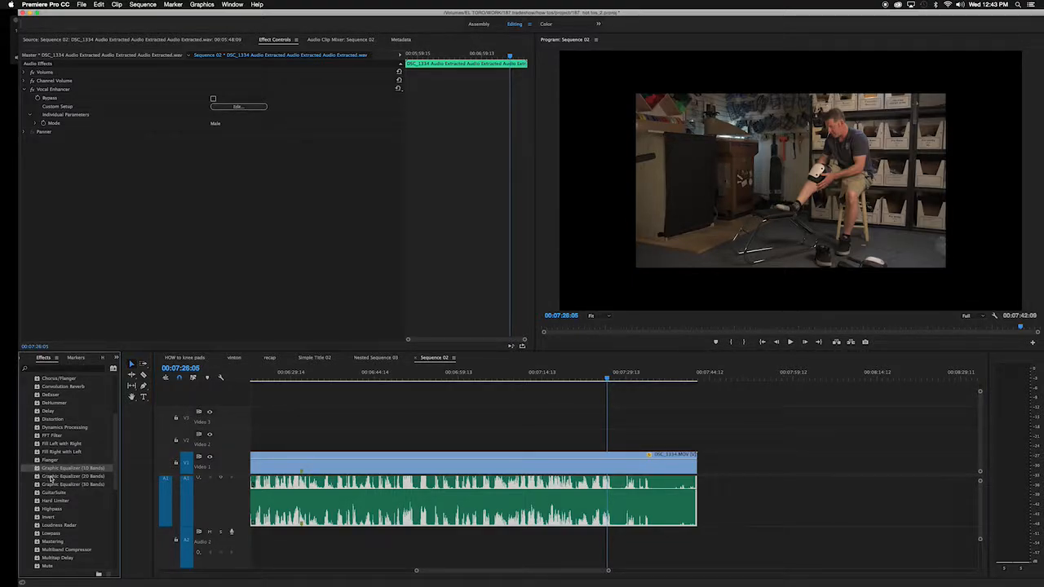
{"action": "left_click", "coordinate": [52, 478]}
{"action": "left_click_drag", "start_coordinate": [51, 478], "coordinate": [532, 501]}
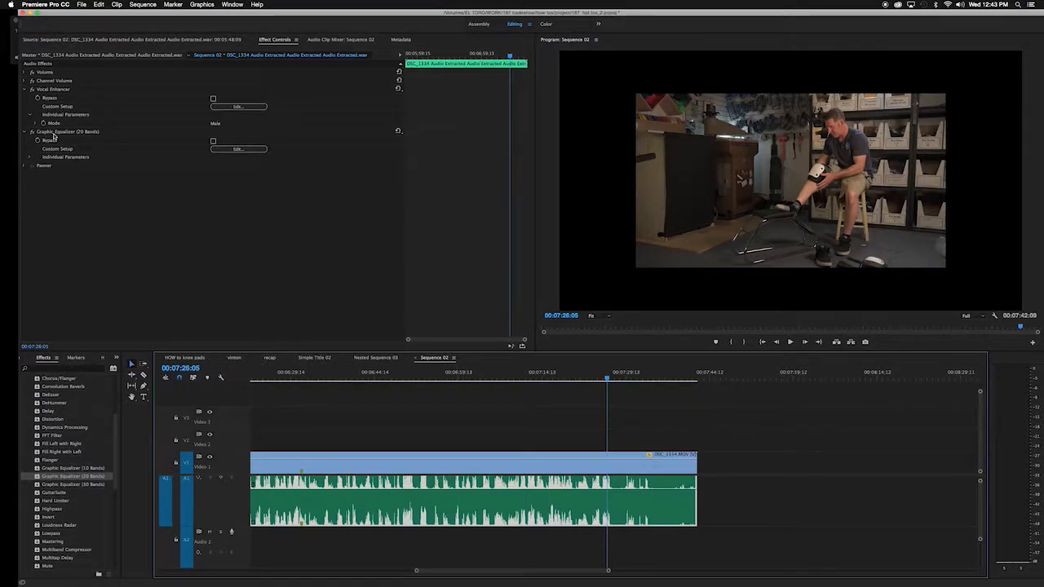
Boost the equalizer's low bands from 17.6 dB at <31 Hz down to 2.5 dB at 125 Hz, and cut the bands from 8k up.
{"action": "left_click", "coordinate": [238, 149]}
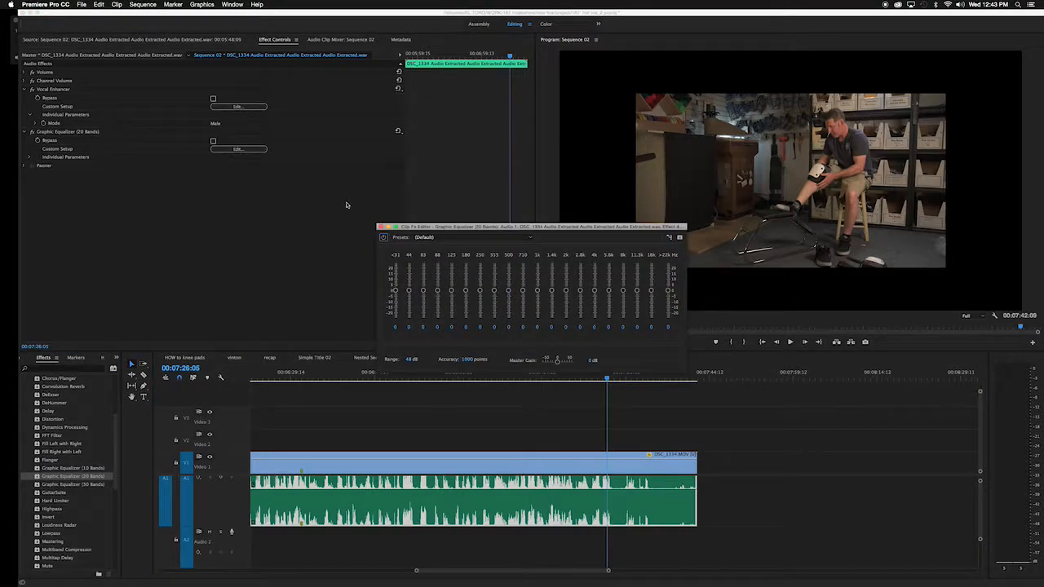
{"action": "left_click_drag", "start_coordinate": [428, 231], "coordinate": [199, 183]}
{"action": "left_click_drag", "start_coordinate": [438, 243], "coordinate": [394, 247]}
{"action": "left_click_drag", "start_coordinate": [164, 242], "coordinate": [222, 241]}
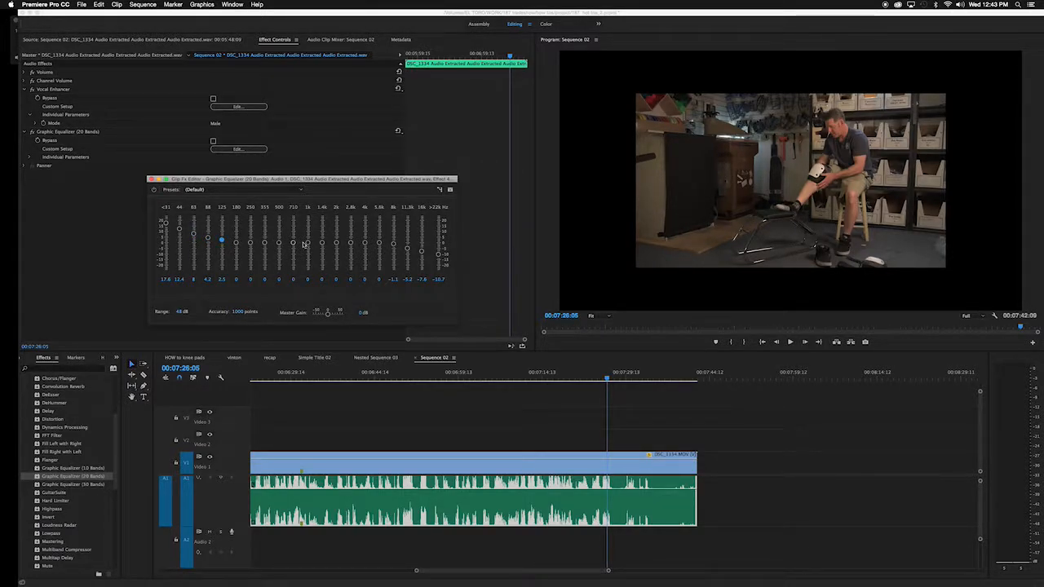
Play the clip from about 00:07:21 to hear the equalized audio.
{"action": "left_click", "coordinate": [578, 379]}
{"action": "key", "text": "space"}
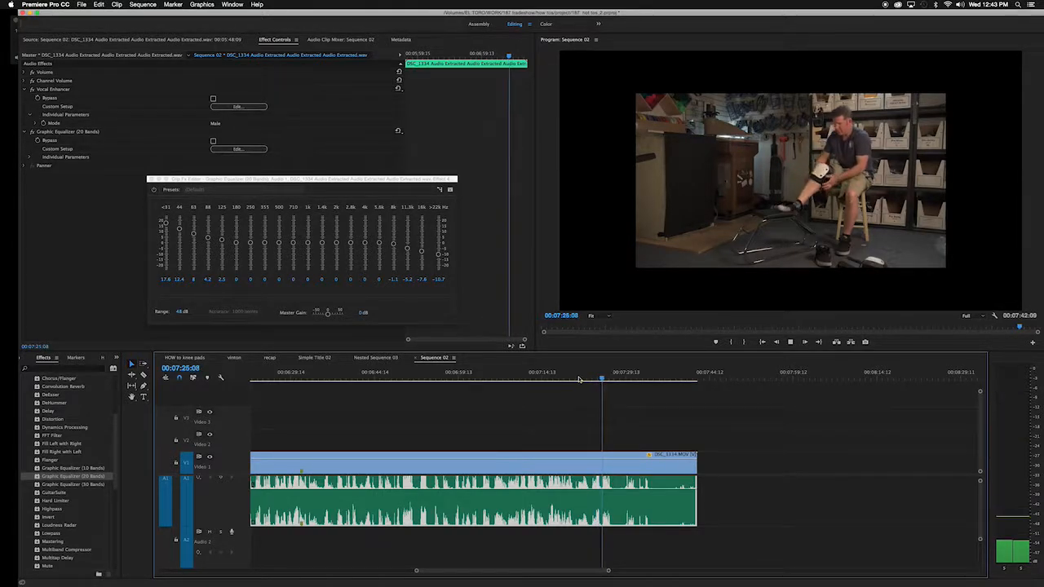
{"action": "key", "text": "space"}
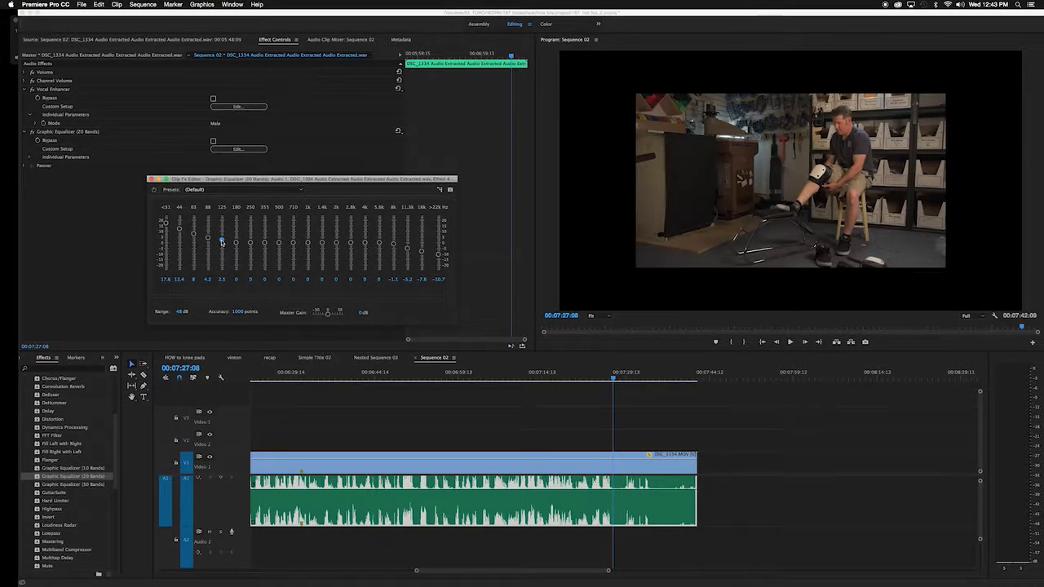
Raise the equalizer's low bands to 20.1 dB at <31 Hz, peak the mids at 12.9 dB at 1k, and cut the bands from 5.6k up.
{"action": "left_click_drag", "start_coordinate": [208, 236], "coordinate": [209, 233]}
{"action": "left_click_drag", "start_coordinate": [307, 244], "coordinate": [321, 229]}
{"action": "left_click_drag", "start_coordinate": [335, 244], "coordinate": [278, 238]}
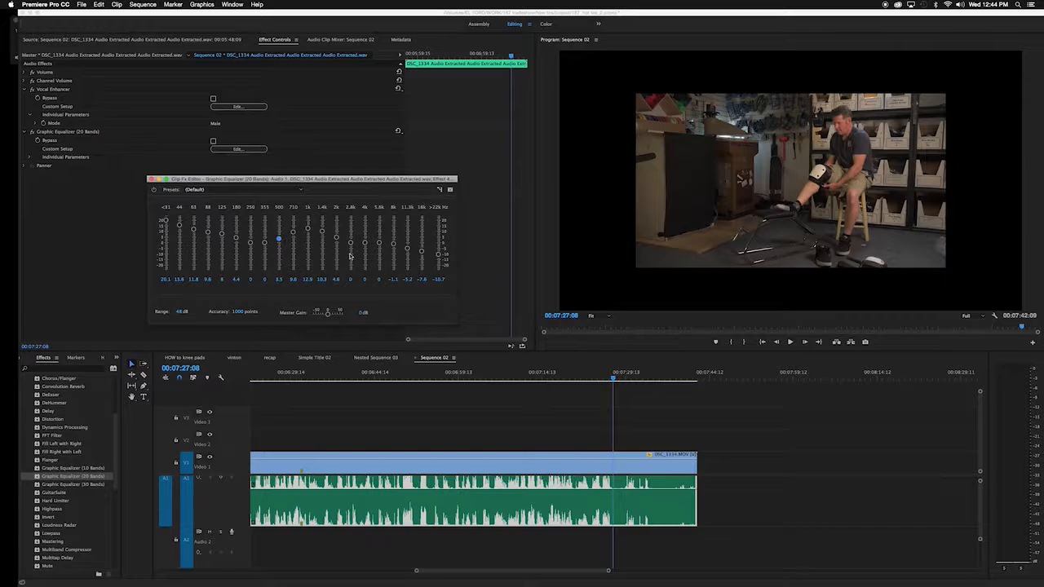
{"action": "left_click_drag", "start_coordinate": [378, 243], "coordinate": [440, 266]}
Play the clip from about 00:07:14 to check the stronger equalizer settings.
{"action": "left_click", "coordinate": [541, 379]}
{"action": "key", "text": "space"}
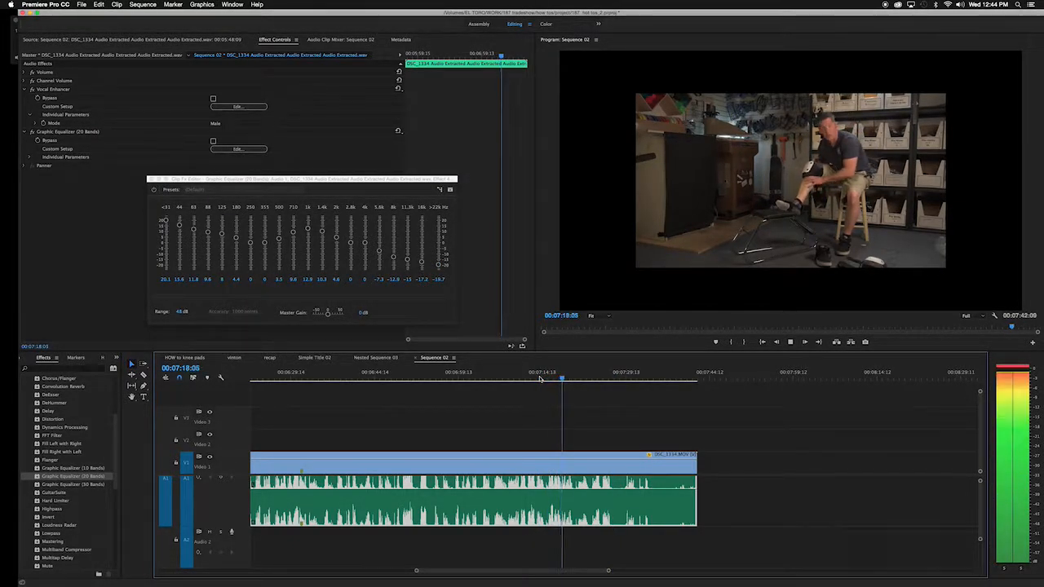
{"action": "key", "text": "space"}
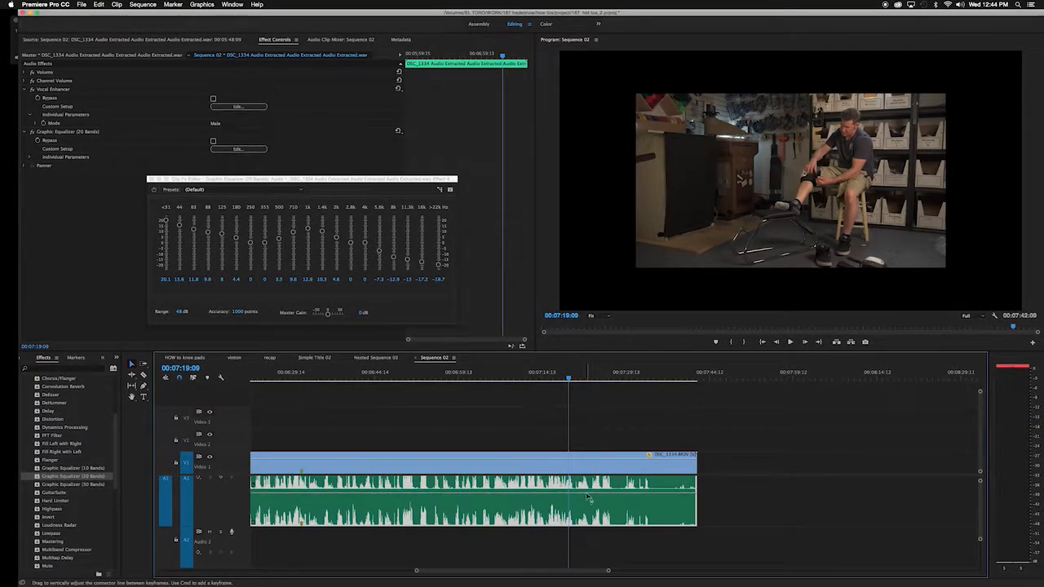
Replay from about 00:07:16 and boost the equalizer's low bands further, with 18 dB at 88 Hz, 12.9 dB at 125 Hz and 8.4 dB at 180 Hz.
{"action": "left_click", "coordinate": [551, 381]}
{"action": "key", "text": "space"}
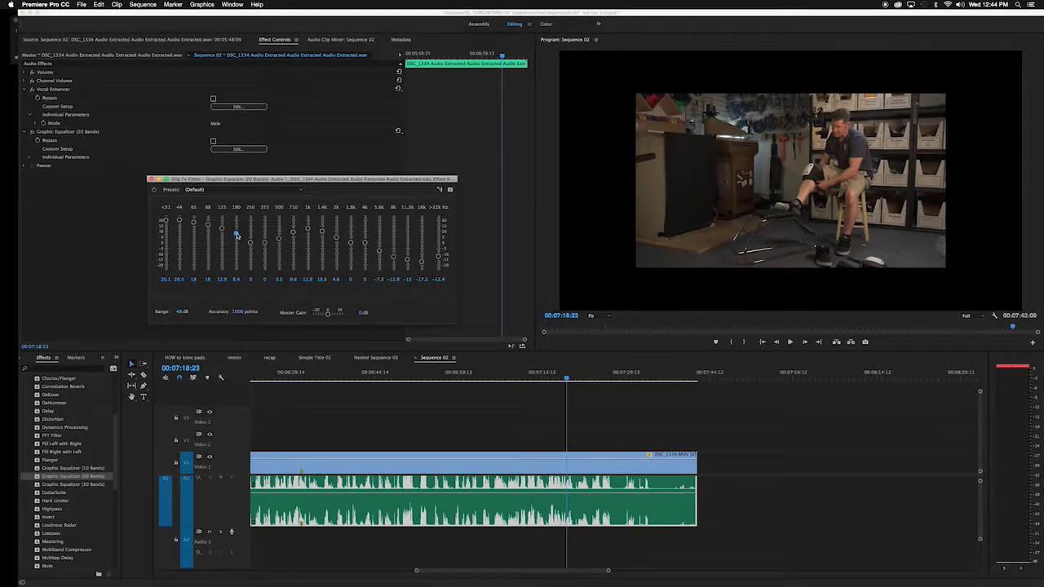
{"action": "left_click_drag", "start_coordinate": [250, 242], "coordinate": [279, 234]}
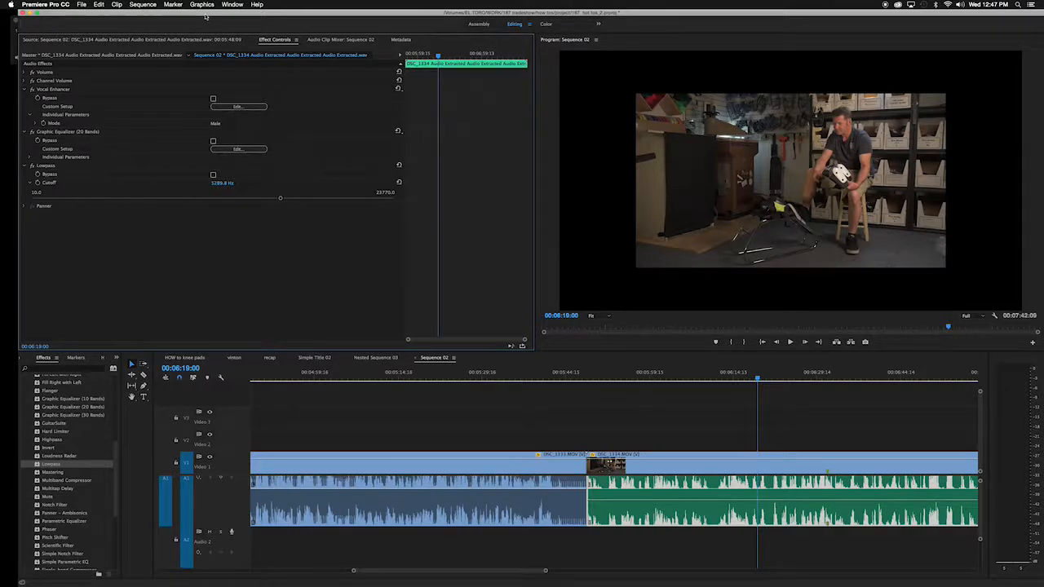
Lower the Lowpass effect's cutoff to about 3625.7 Hz on the last clip's audio.
{"action": "left_click_drag", "start_coordinate": [280, 199], "coordinate": [262, 200]}
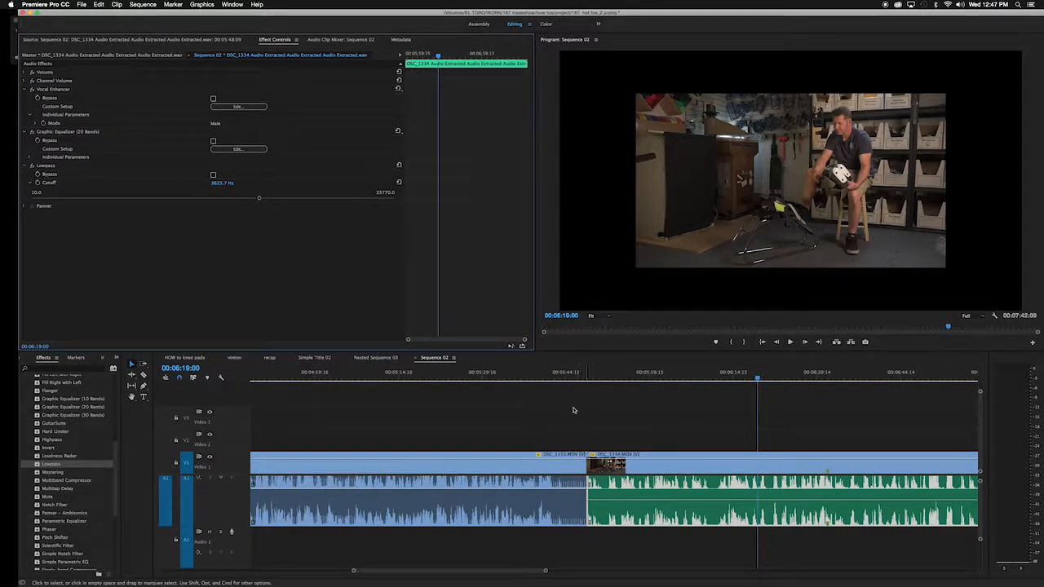
{"action": "left_click_drag", "start_coordinate": [546, 571], "coordinate": [670, 576]}
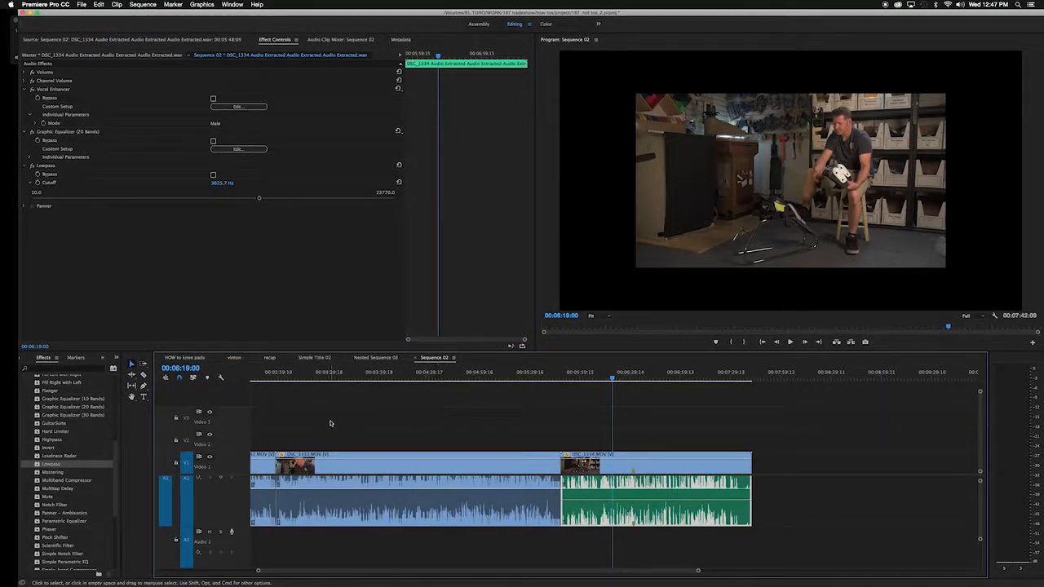